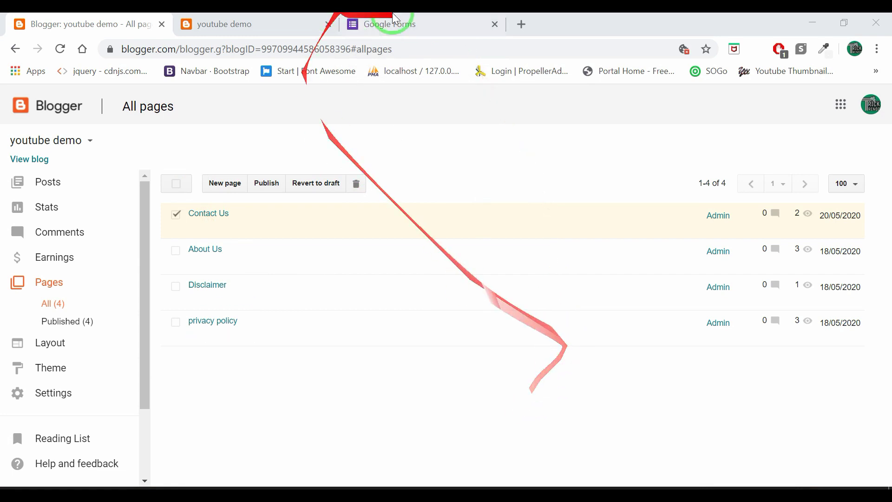
Step: Switch from the Blogger pages list to the Google Forms tab
click(436, 23)
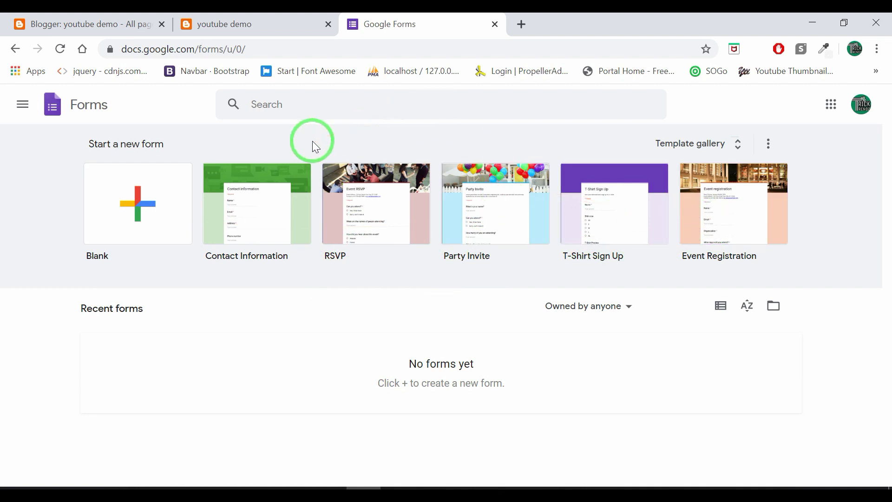
Step: Start a blank Google Form and replace 'Untitled form' with the title 'Contact Form'
click(137, 210)
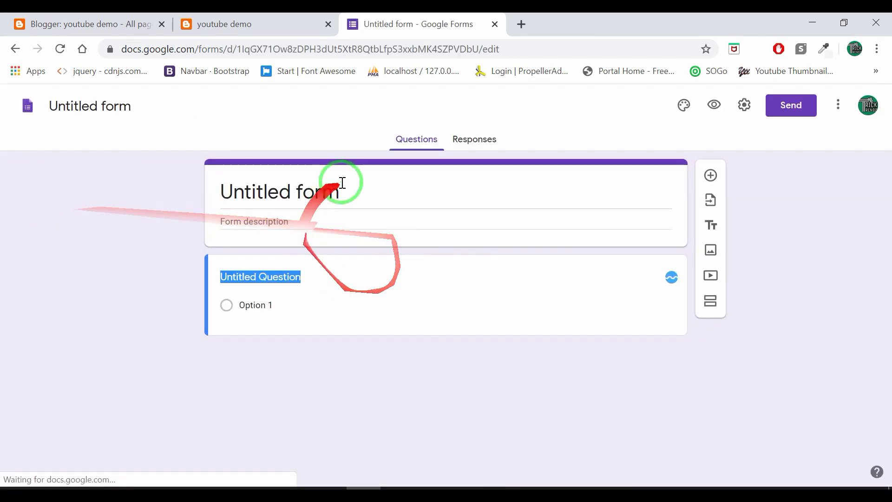
click(149, 192)
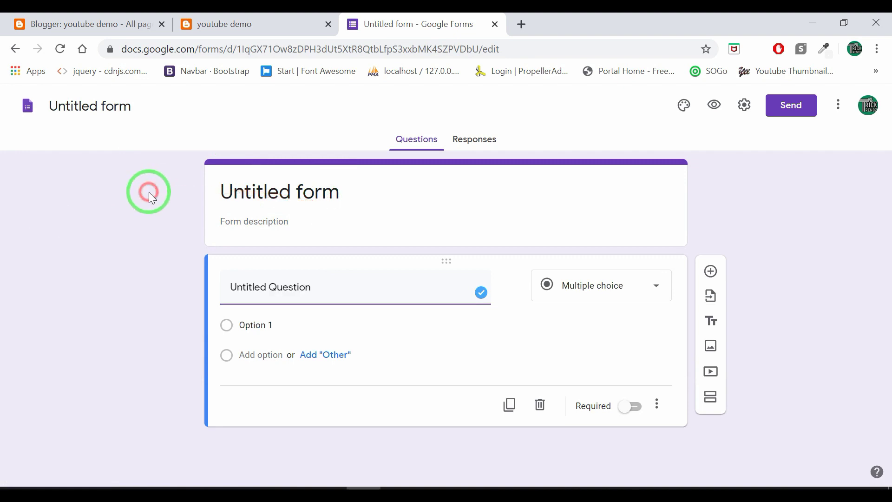
click(255, 193)
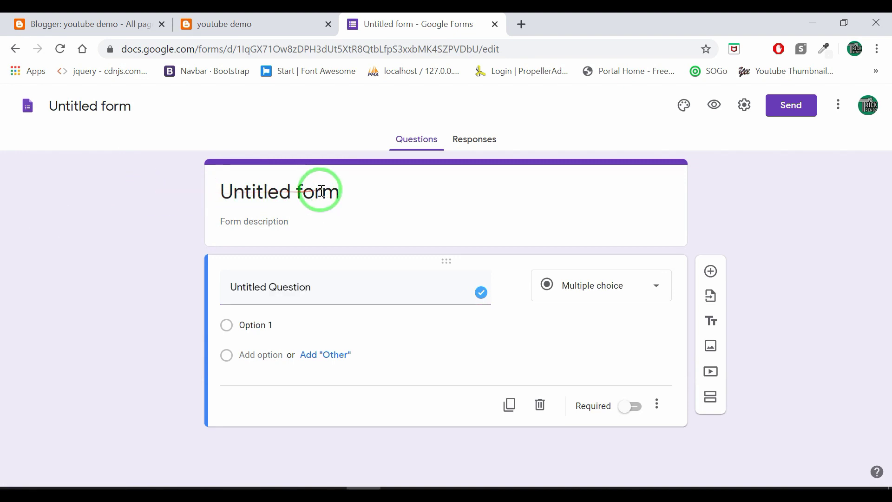
click(352, 191)
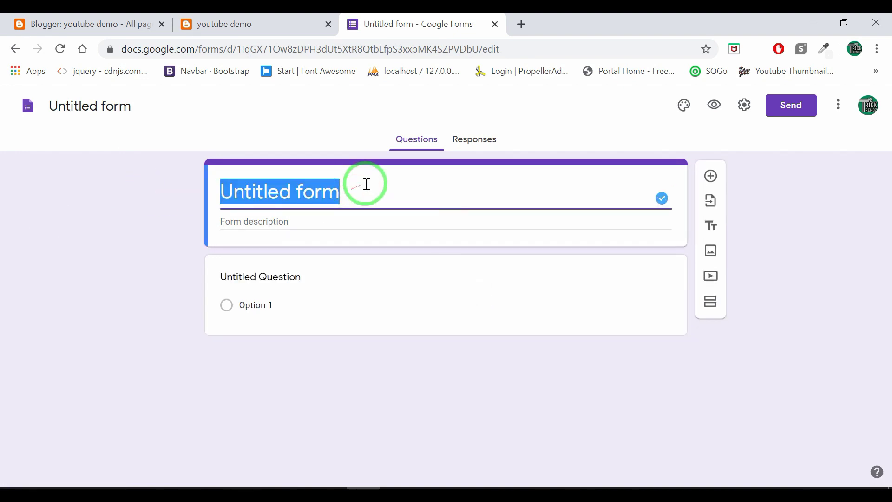
key(BackSpace)
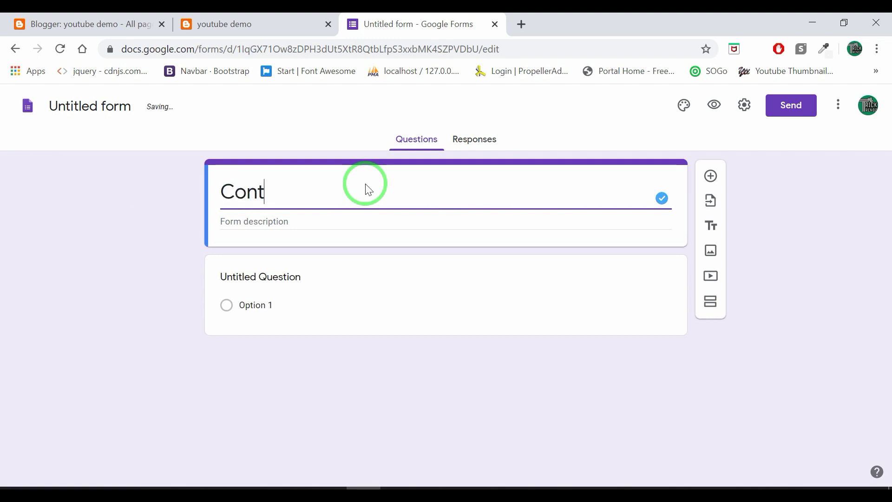
text(Contact Form)
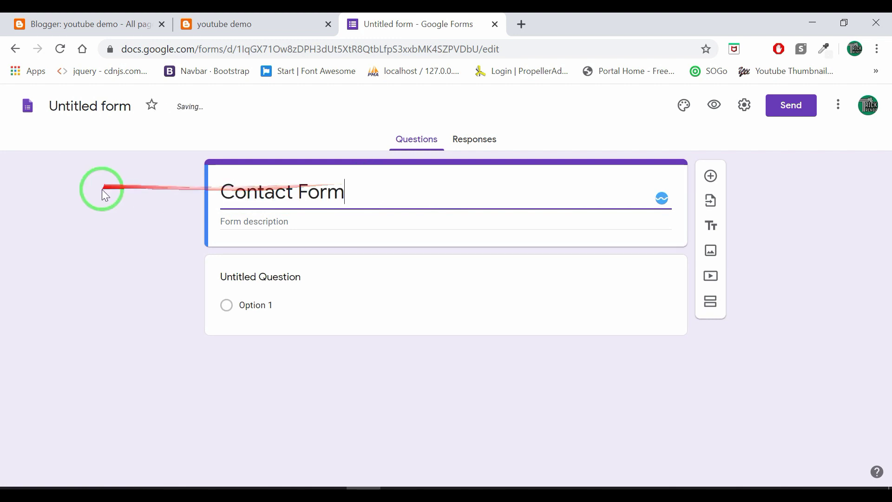
click(102, 189)
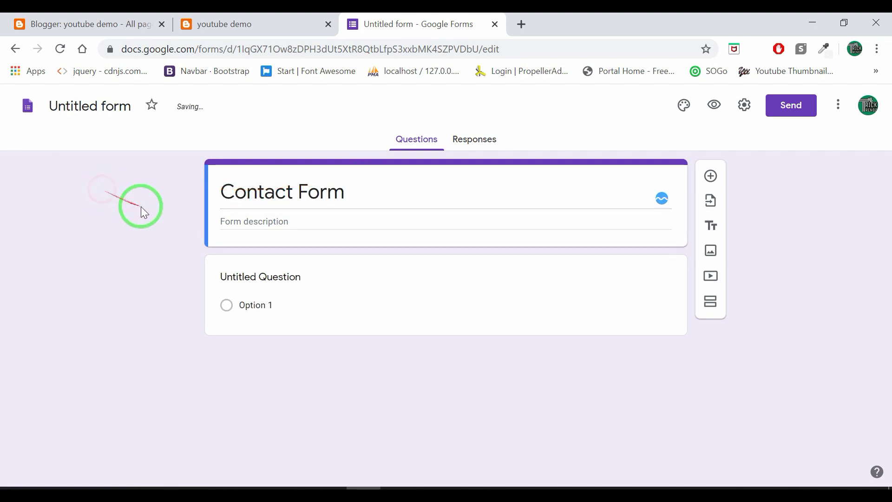
click(280, 222)
Step: Leave the description empty and rename the first question to 'Name'
double_click(115, 219)
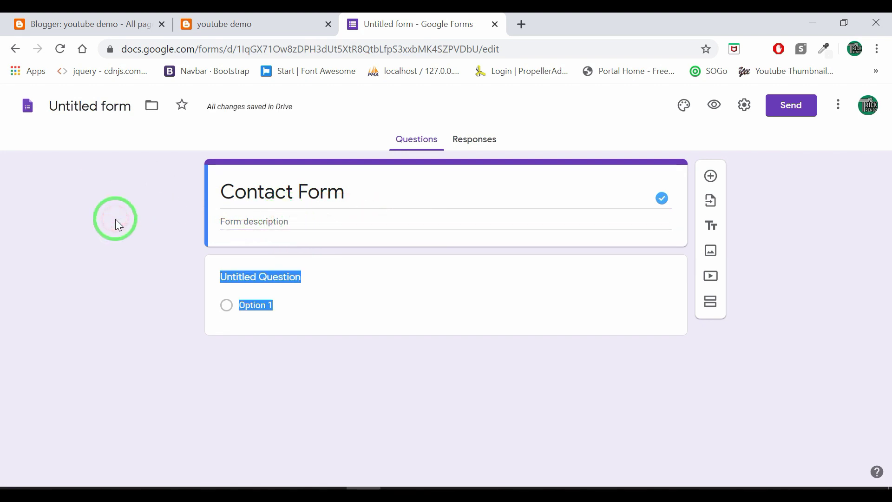
click(116, 219)
click(613, 299)
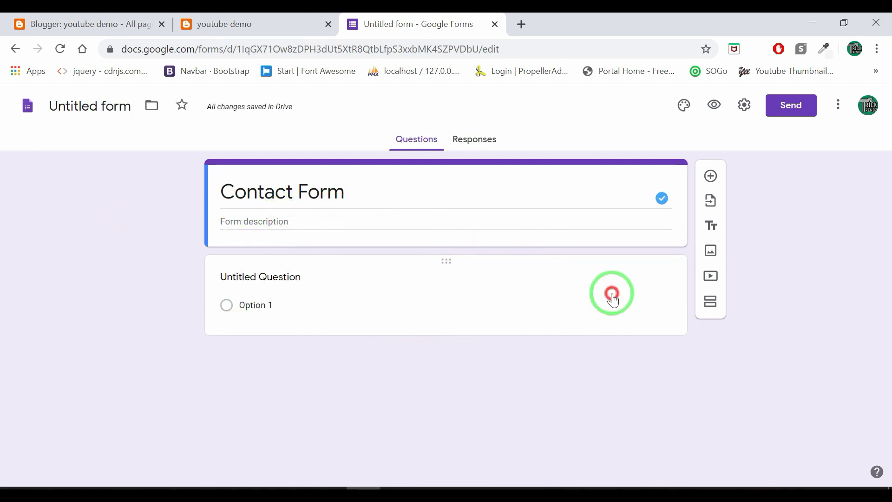
click(609, 297)
click(372, 287)
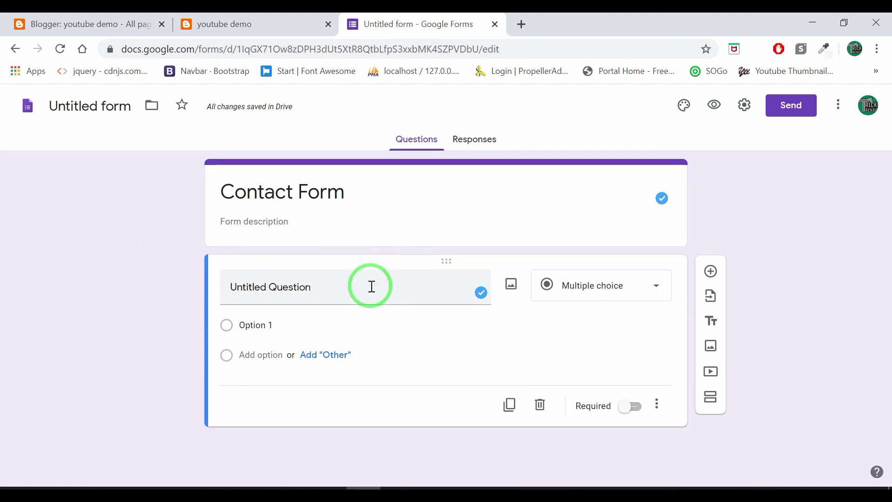
click(371, 287)
key(BackSpace)
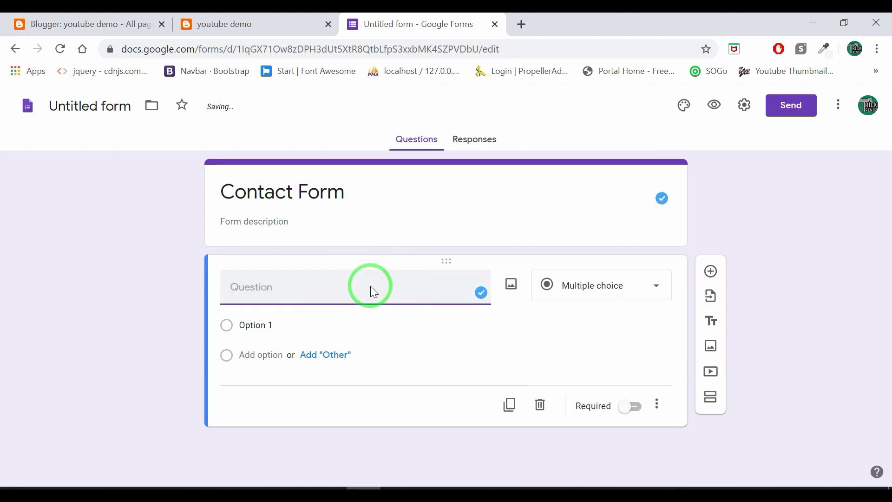
text(Name)
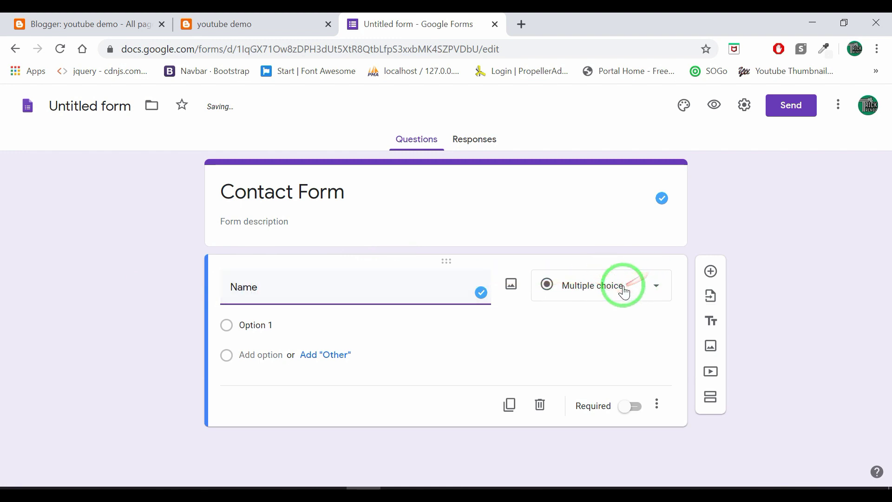
Step: Make Name a required short-answer question and add a new question below it
click(650, 291)
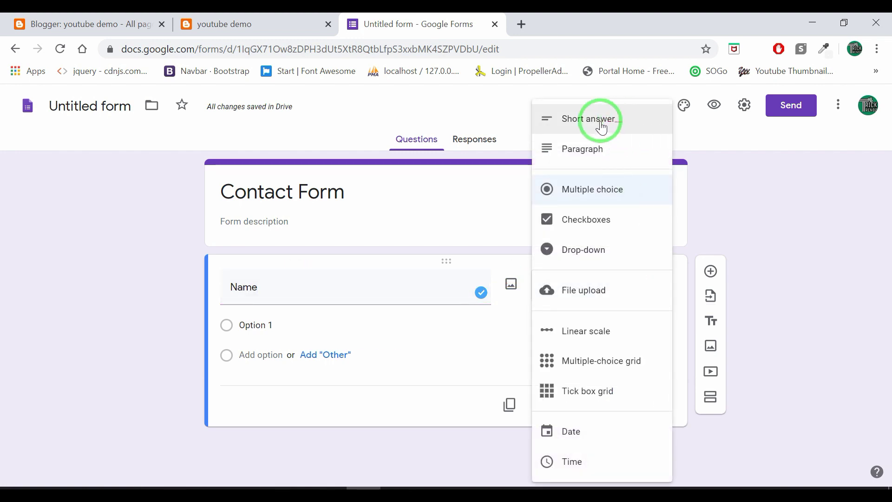
click(602, 123)
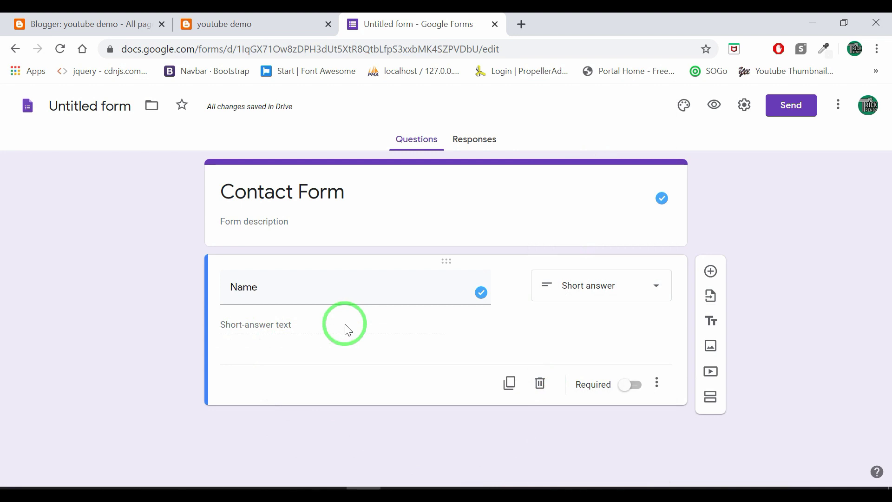
click(636, 385)
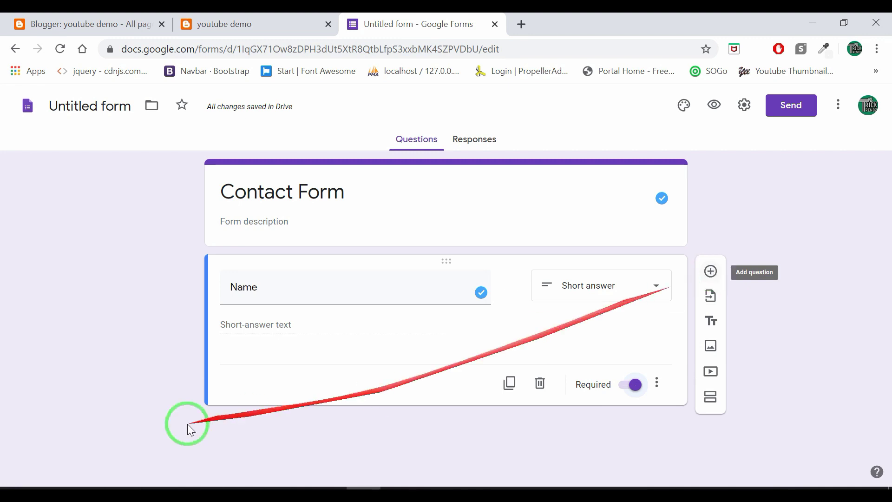
click(713, 270)
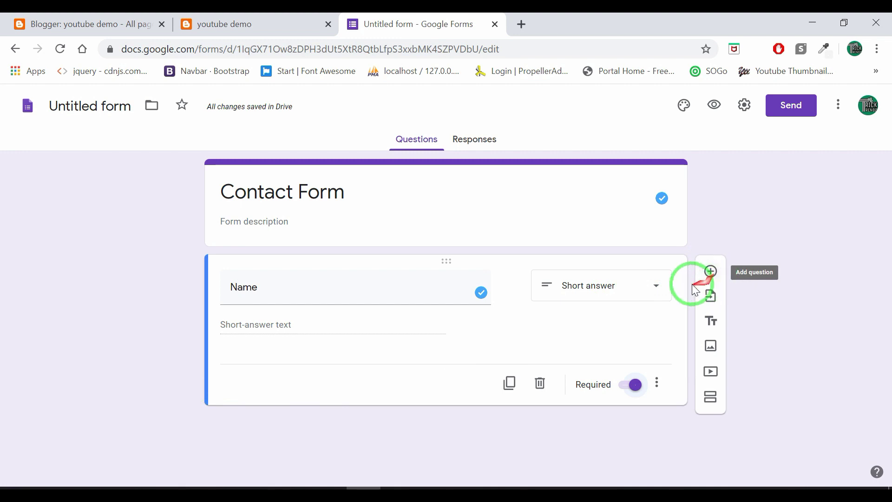
click(713, 271)
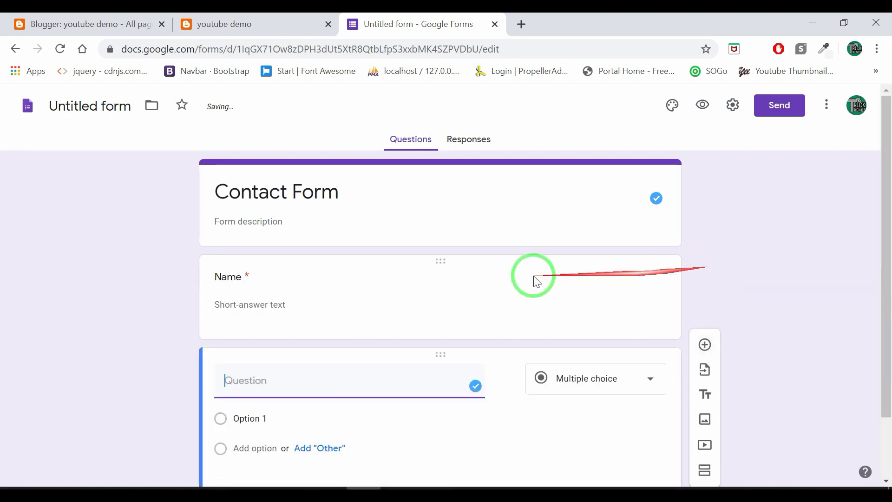
Step: Title the second question 'Email' and make it a short-answer question
scroll(349, 309, down, 2)
click(249, 310)
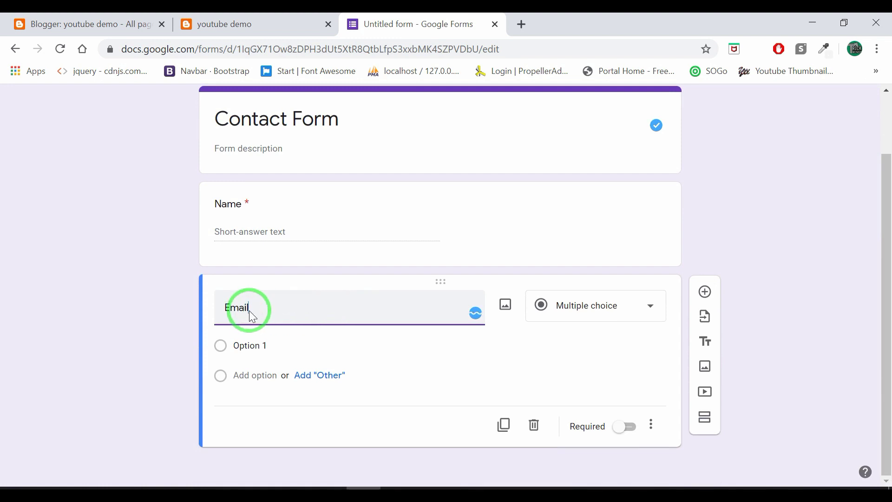
click(626, 310)
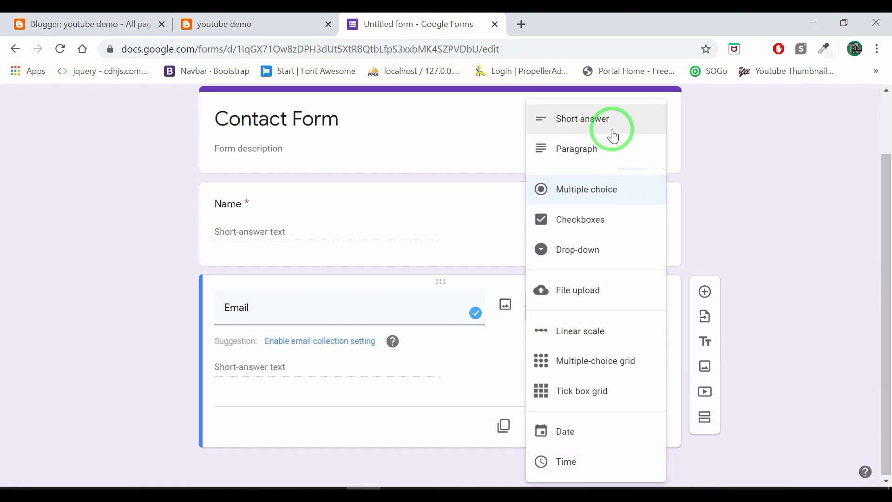
click(613, 135)
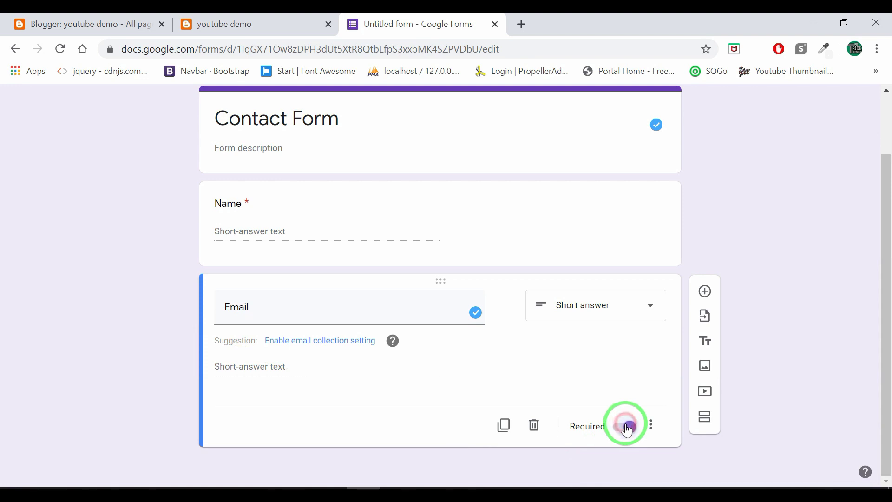
Step: Add a required short-answer 'Phone no' question validated as a number, plus another blank question
click(705, 292)
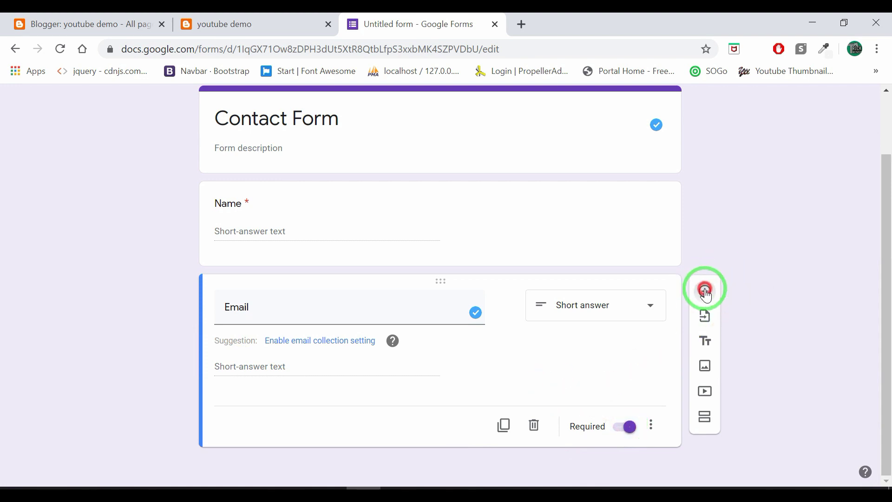
click(272, 318)
text(Phone no)
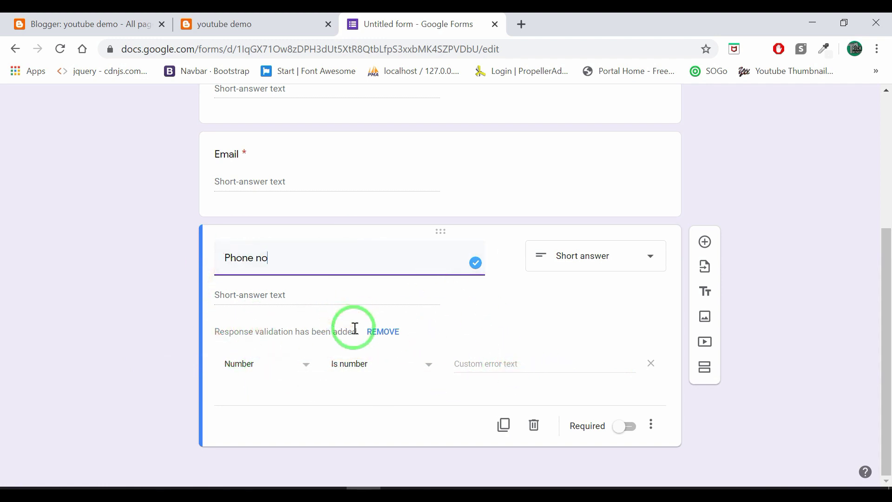
click(631, 428)
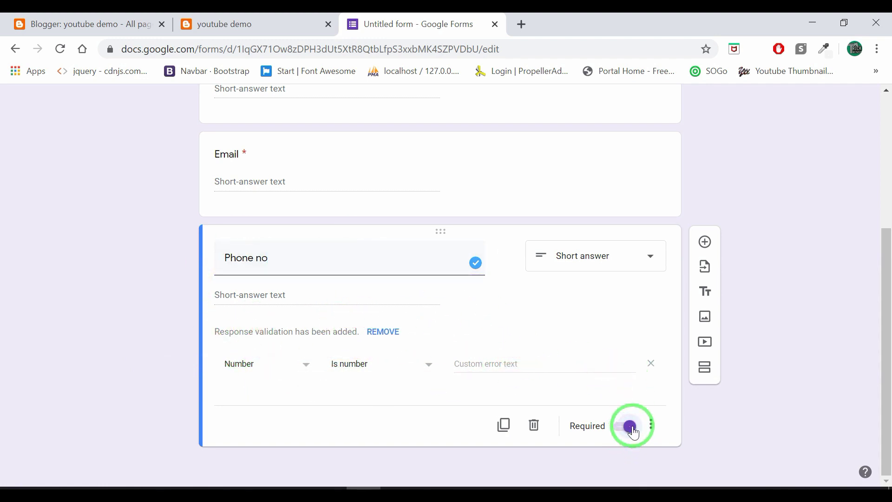
click(705, 241)
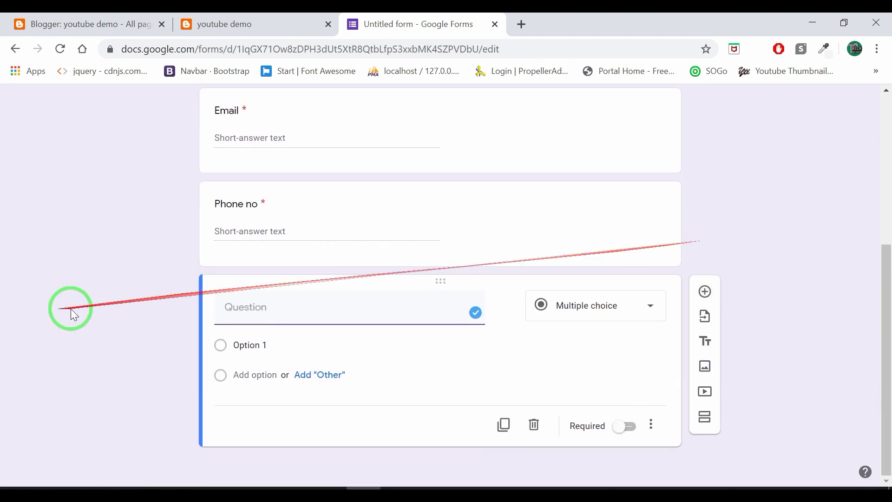
Step: Title the last question 'Message' as a paragraph question and switch Required on
click(255, 319)
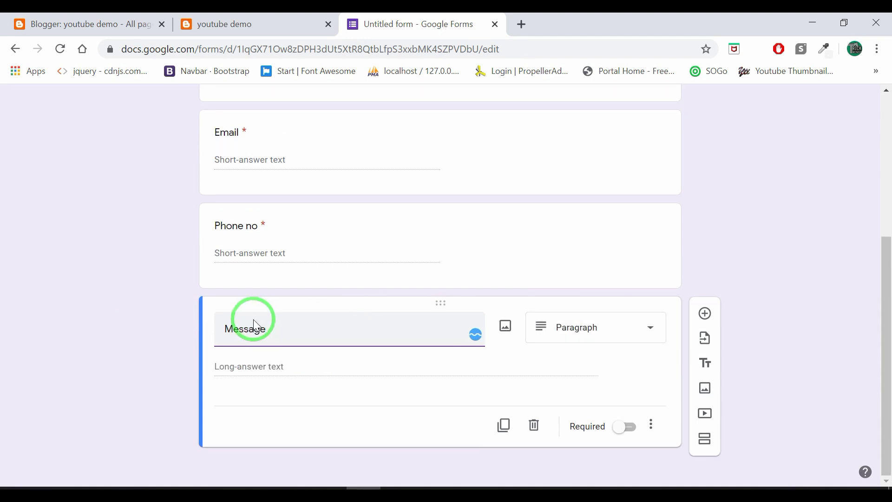
click(89, 295)
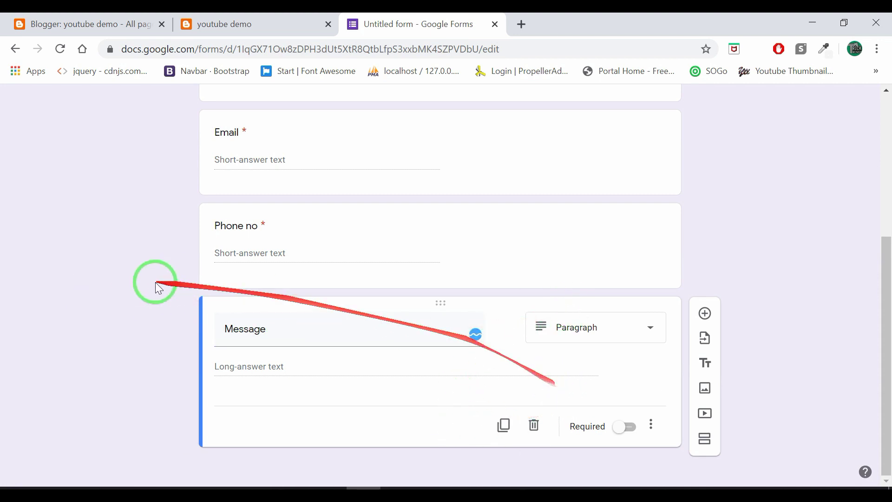
drag(409, 361, 338, 362)
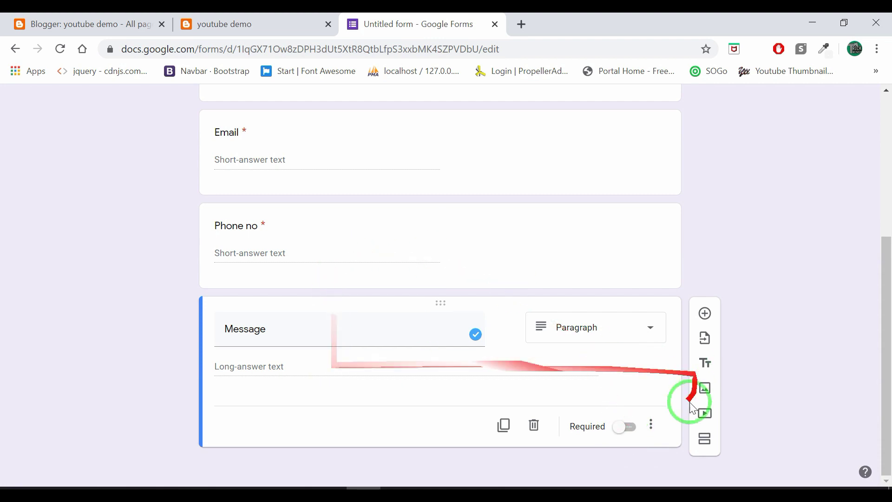
click(628, 431)
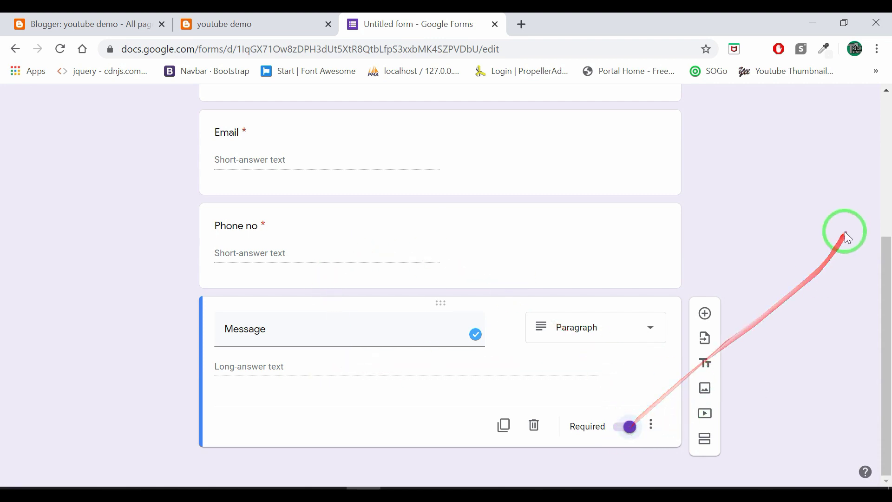
scroll(593, 343, up, 5)
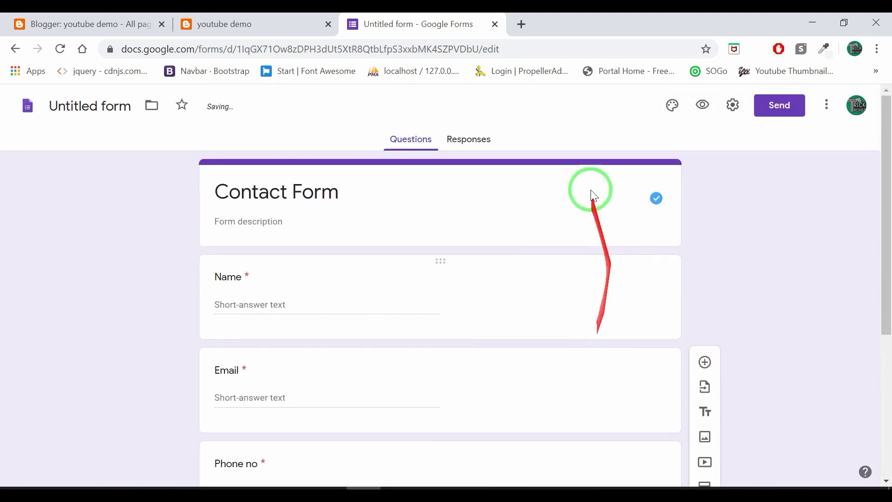
scroll(746, 247, down, 5)
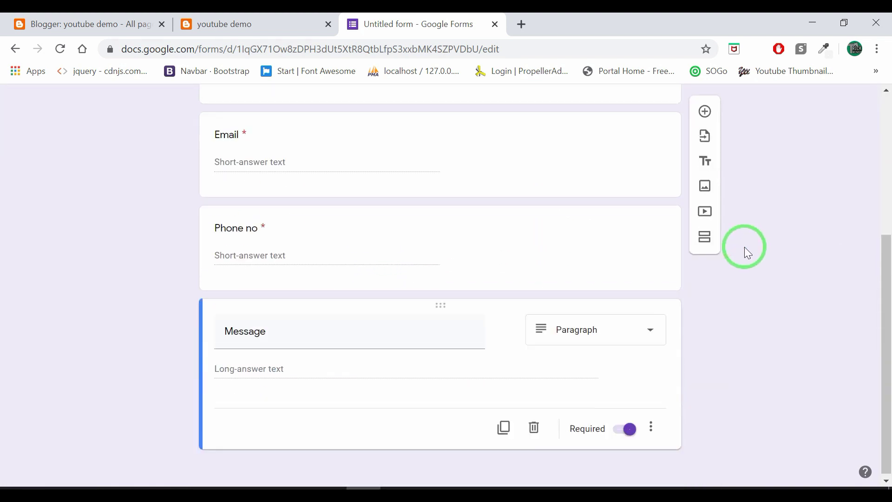
scroll(744, 247, up, 5)
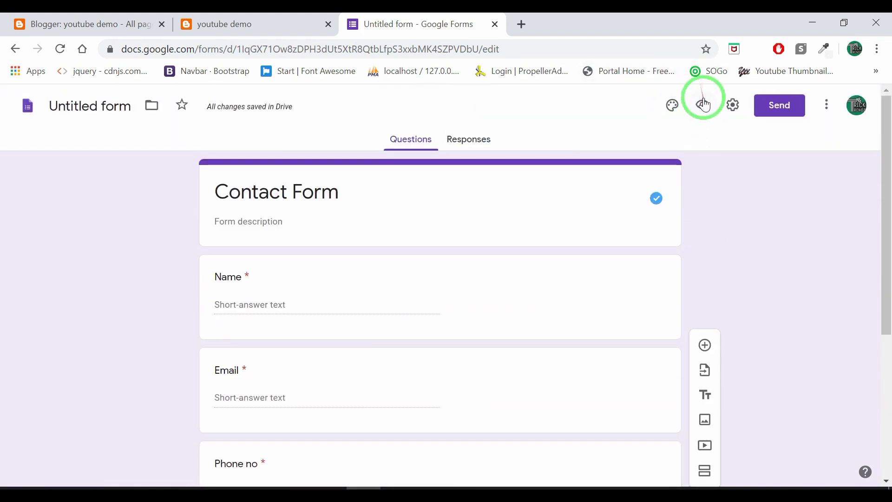
click(704, 106)
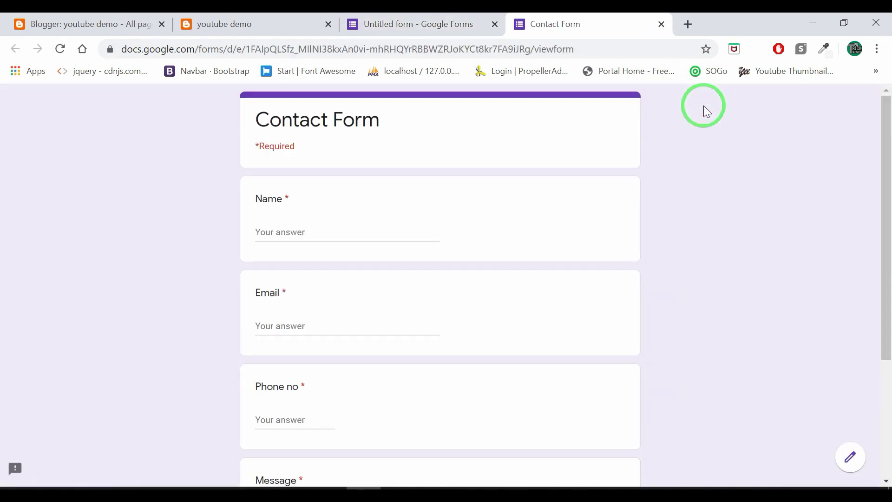
scroll(216, 183, down, 3)
scroll(215, 183, down, 1)
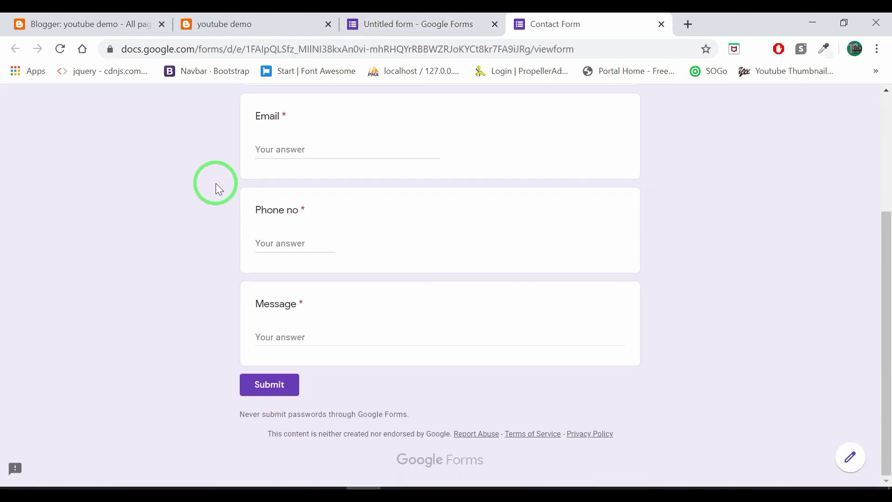
scroll(216, 183, up, 4)
scroll(216, 183, down, 4)
scroll(215, 183, up, 4)
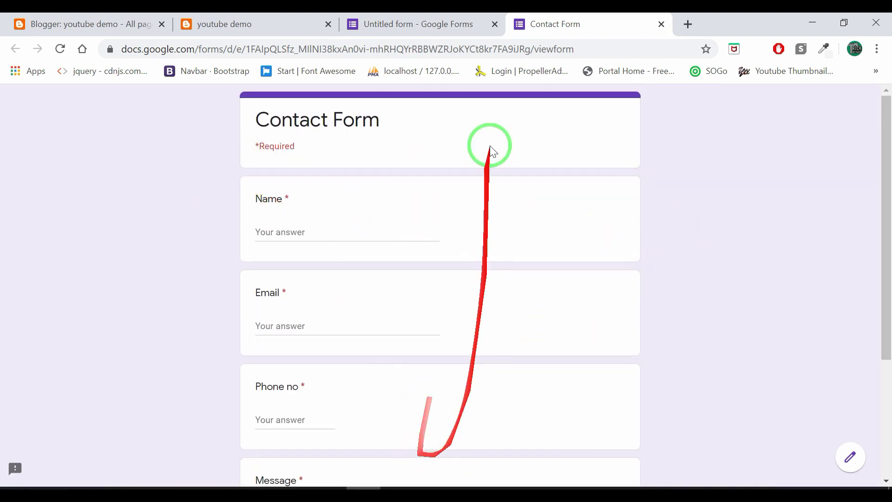
click(663, 24)
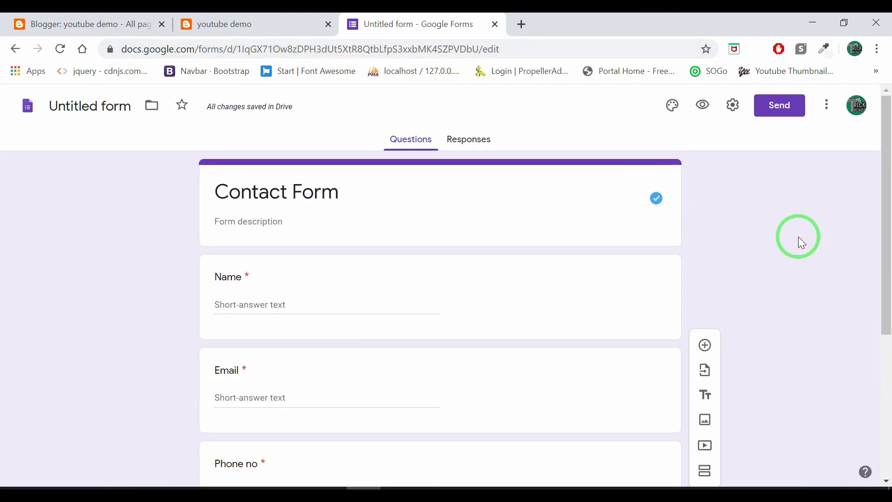
Step: Preview red, orange and grey swatches, then apply custom theme colour #1d1c1c and close Theme options
click(674, 106)
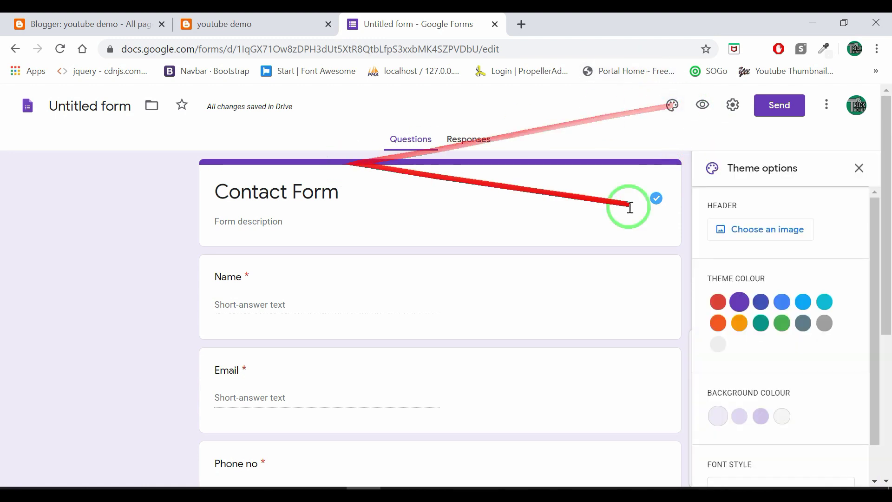
click(722, 302)
click(718, 323)
click(740, 323)
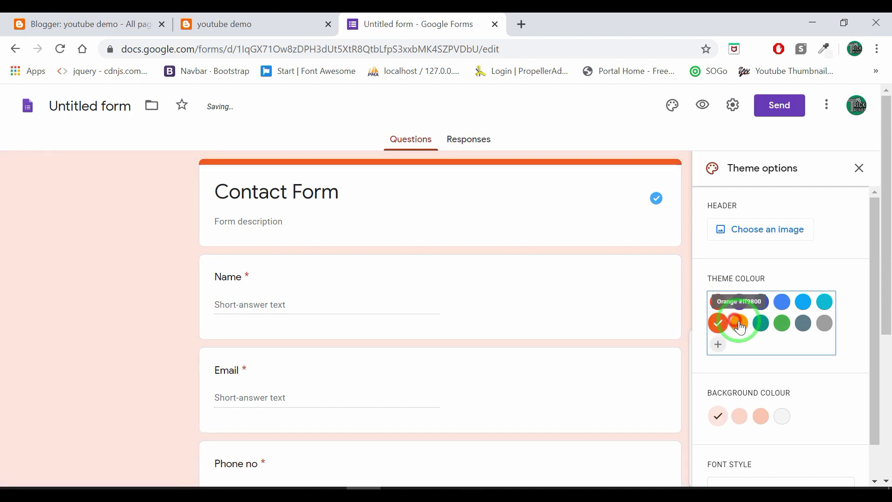
click(822, 327)
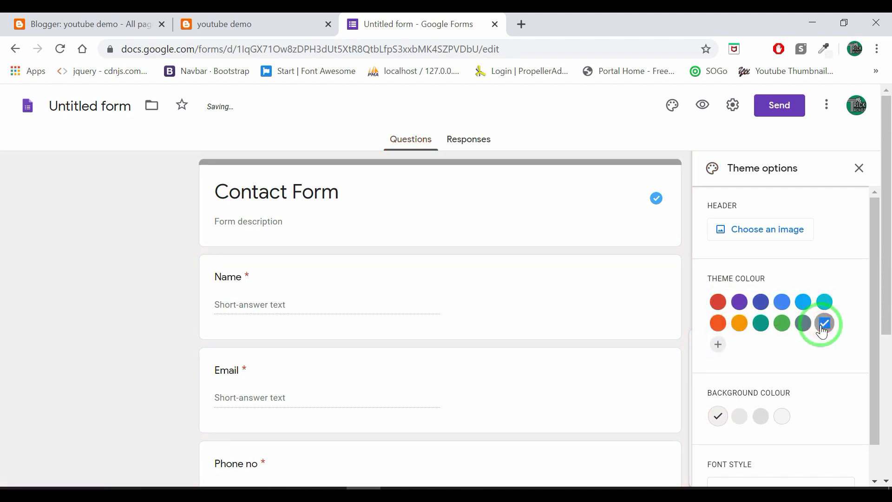
click(718, 344)
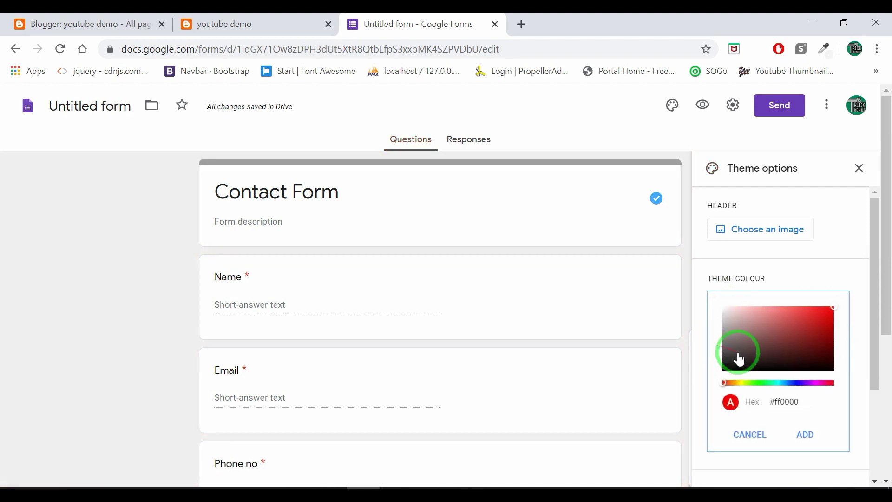
drag(739, 359, 727, 371)
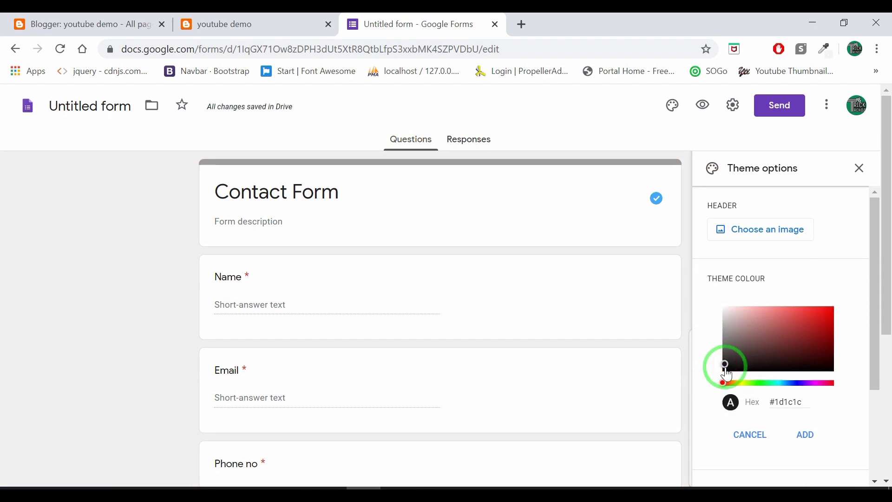
click(804, 433)
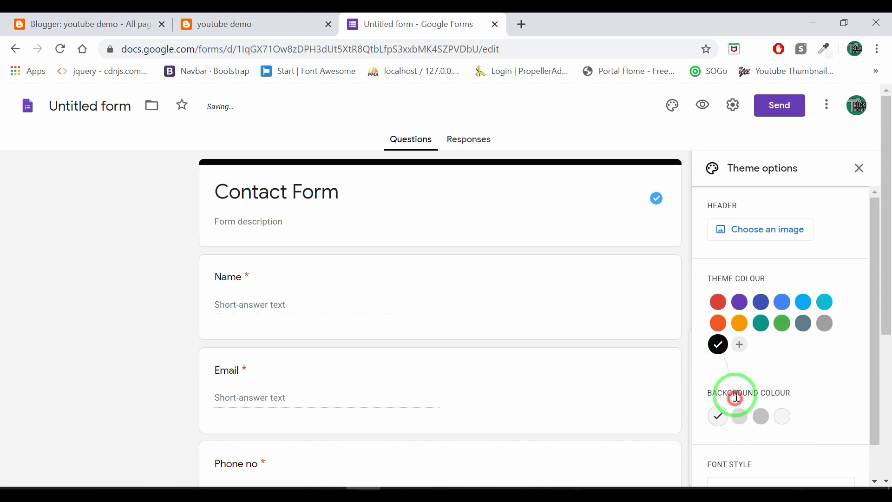
scroll(532, 232, down, 1)
scroll(531, 233, down, 3)
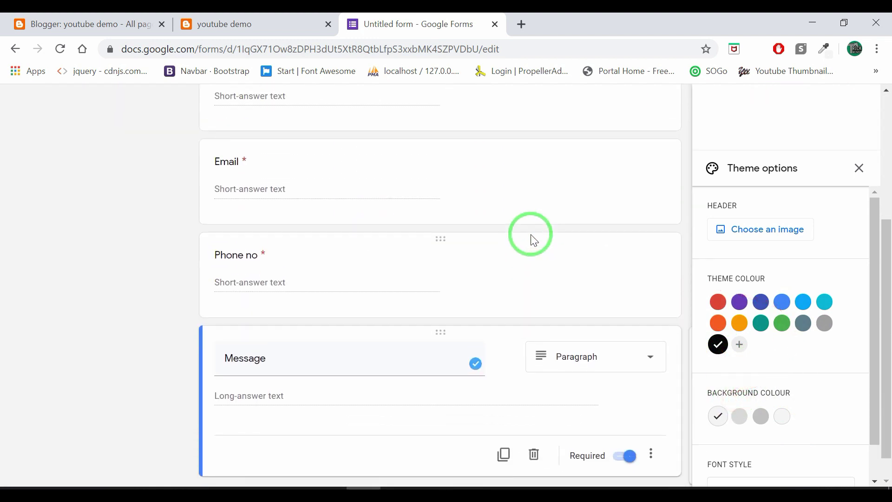
scroll(532, 235, up, 4)
key(Escape)
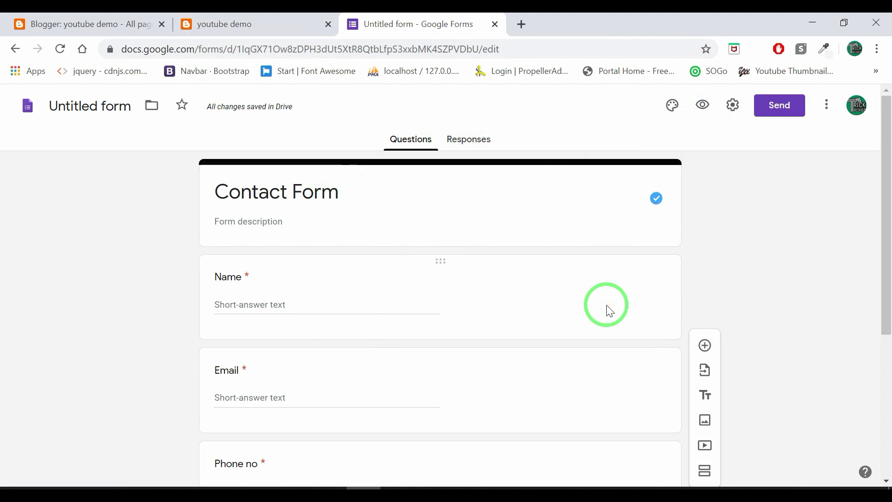
scroll(257, 310, down, 5)
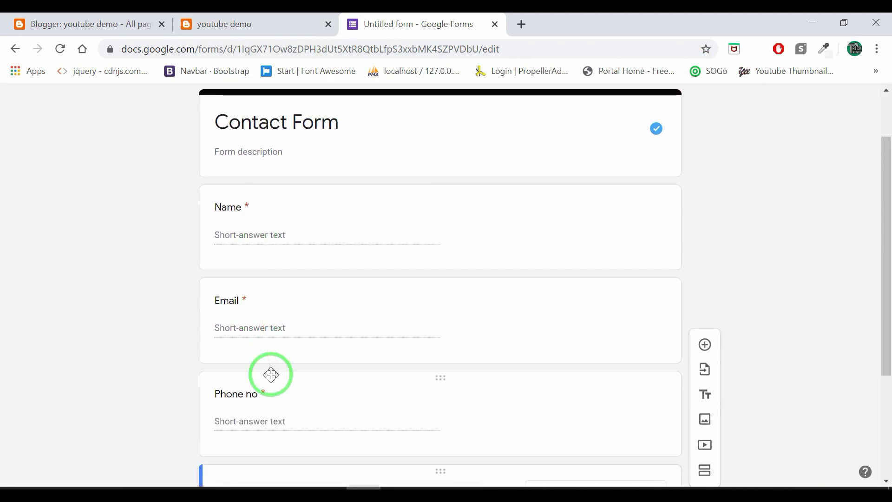
scroll(278, 395, up, 3)
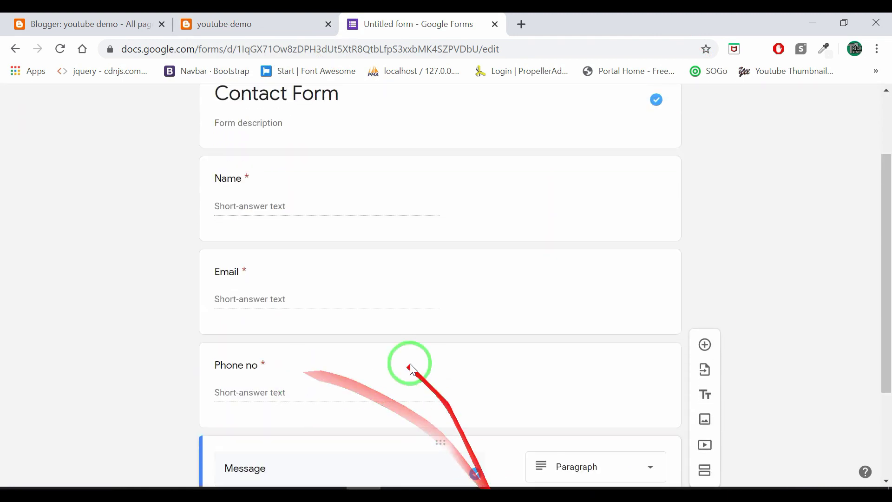
scroll(404, 362, up, 3)
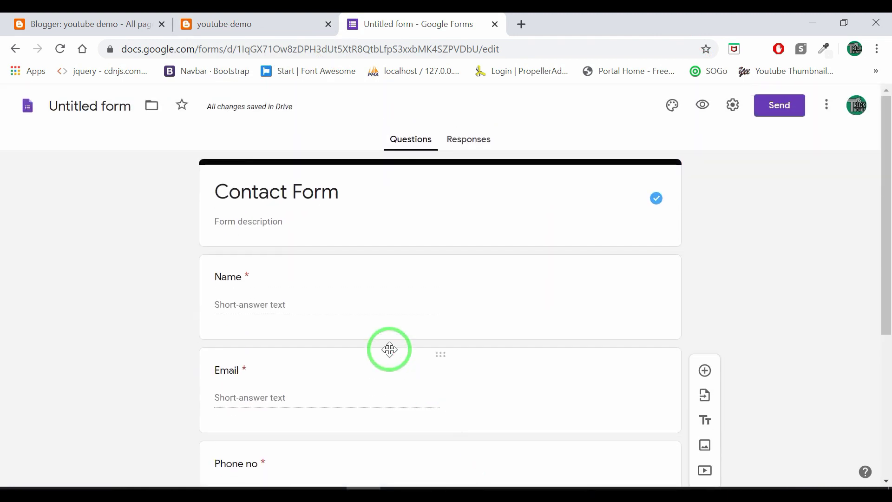
Step: Turn on email notifications for new responses, then return to the Questions view
click(475, 148)
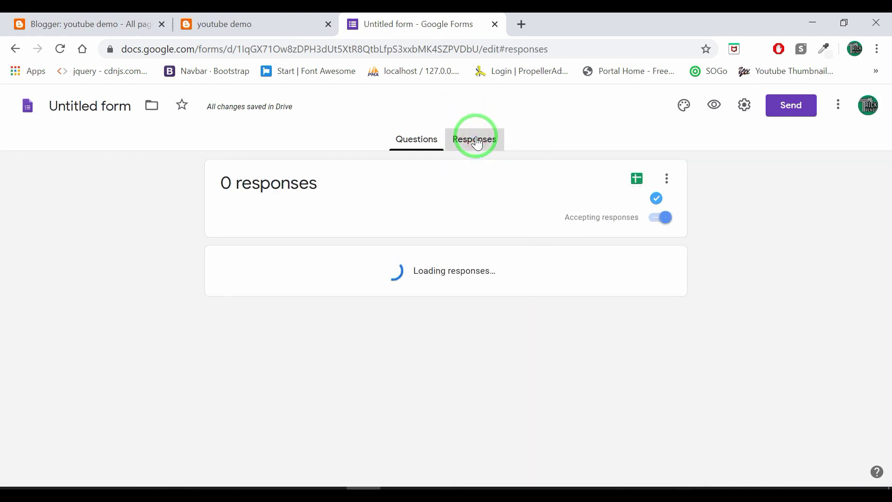
click(459, 250)
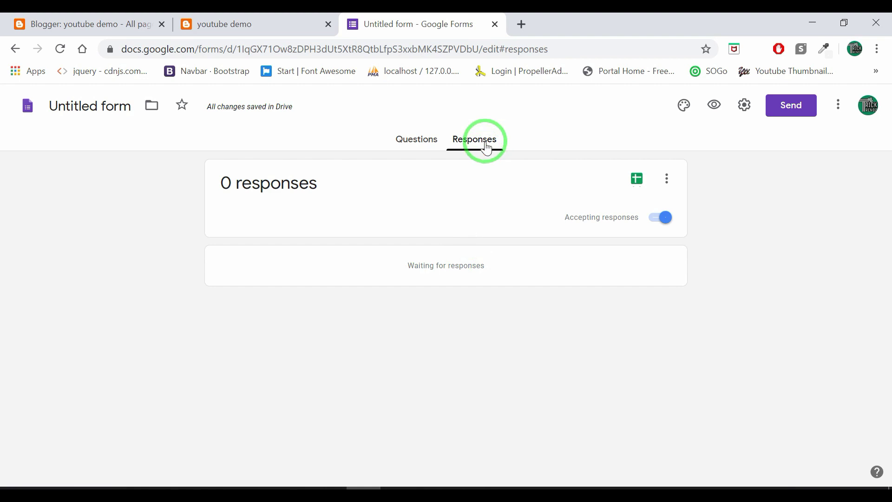
click(671, 181)
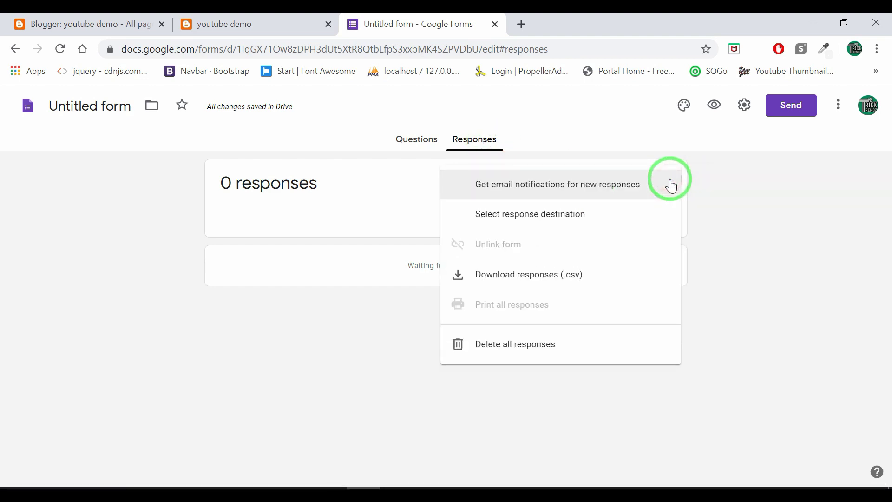
drag(515, 184, 603, 190)
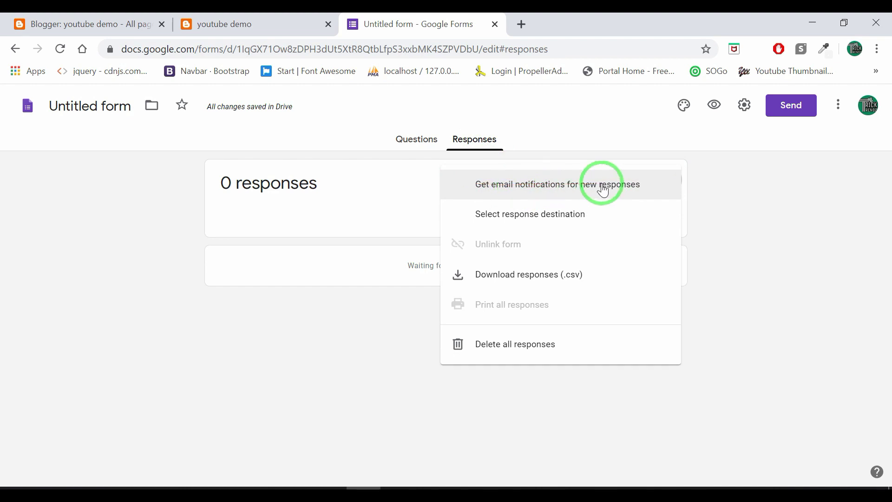
click(603, 188)
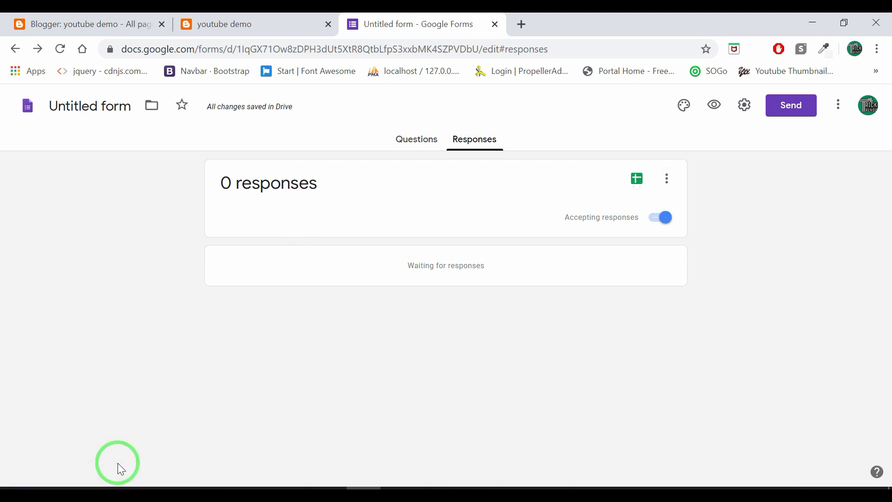
click(416, 140)
scroll(346, 321, down, 1)
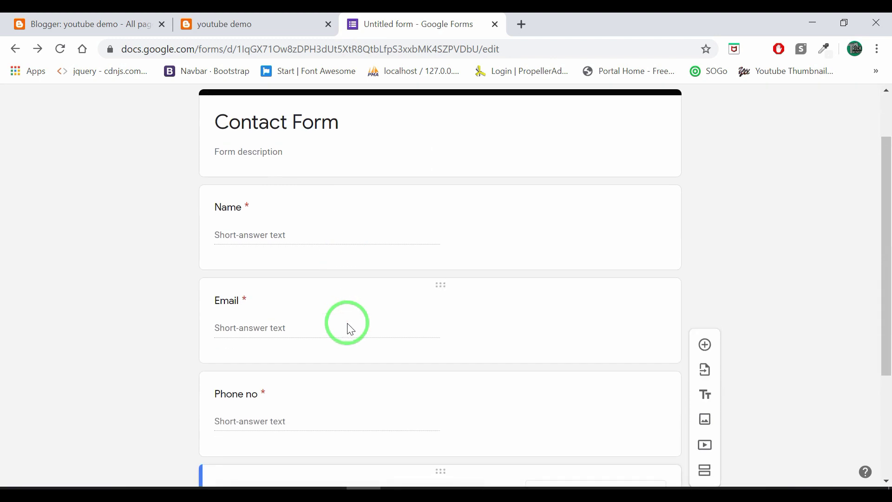
Step: Review the Contact Form questions and bring up the Send form dialog
scroll(348, 323, down, 3)
scroll(465, 379, up, 2)
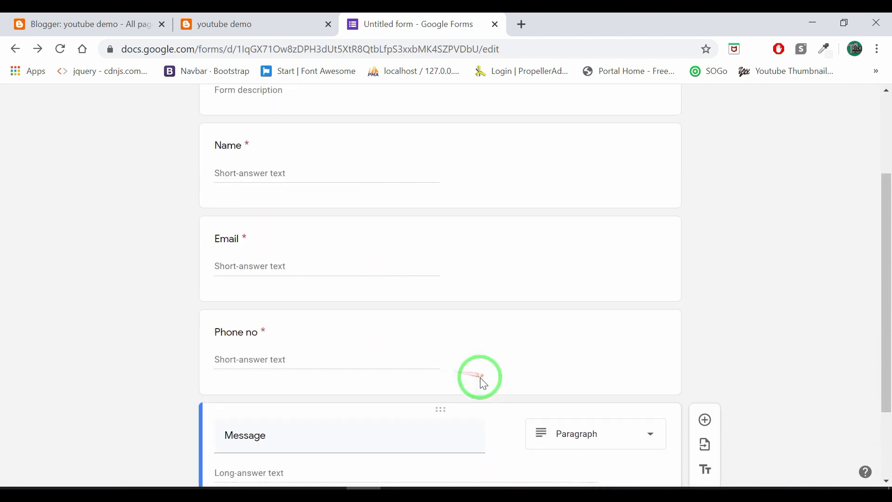
scroll(483, 384, up, 2)
scroll(479, 384, up, 1)
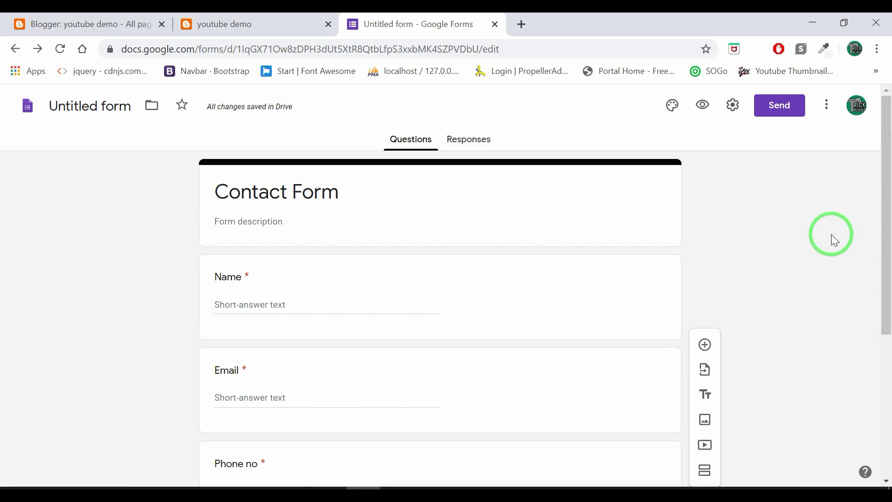
click(784, 110)
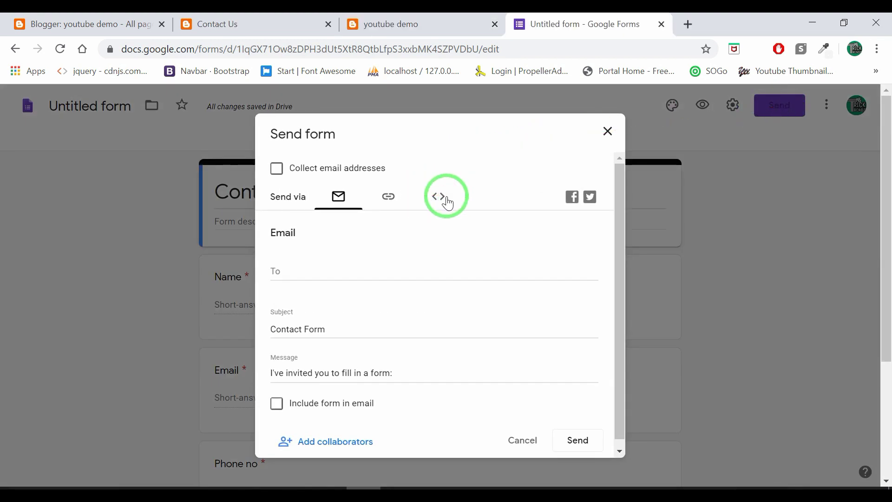
Step: Copy the Contact Form's 640 × 1036 iframe embed HTML and close the Send dialog
click(436, 199)
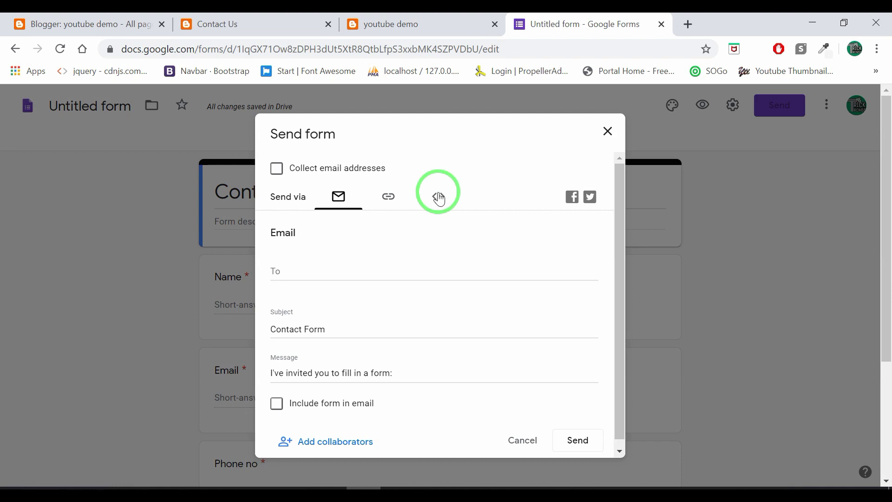
click(439, 197)
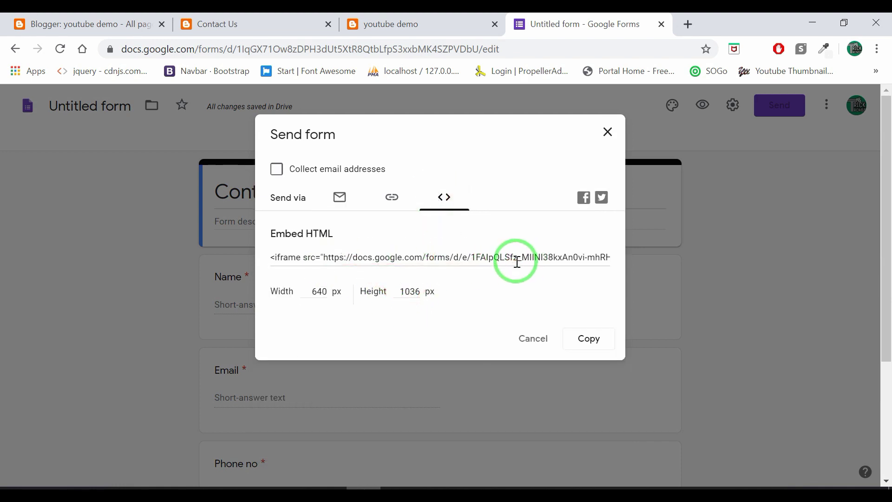
click(582, 339)
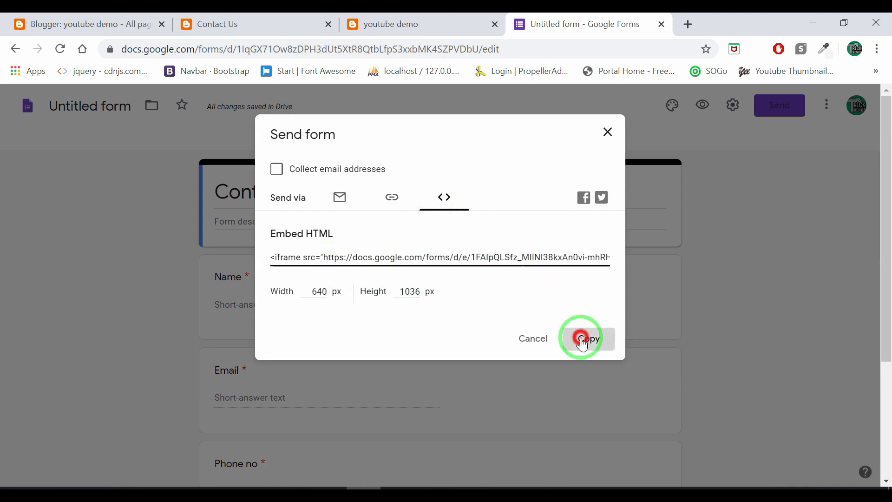
click(528, 258)
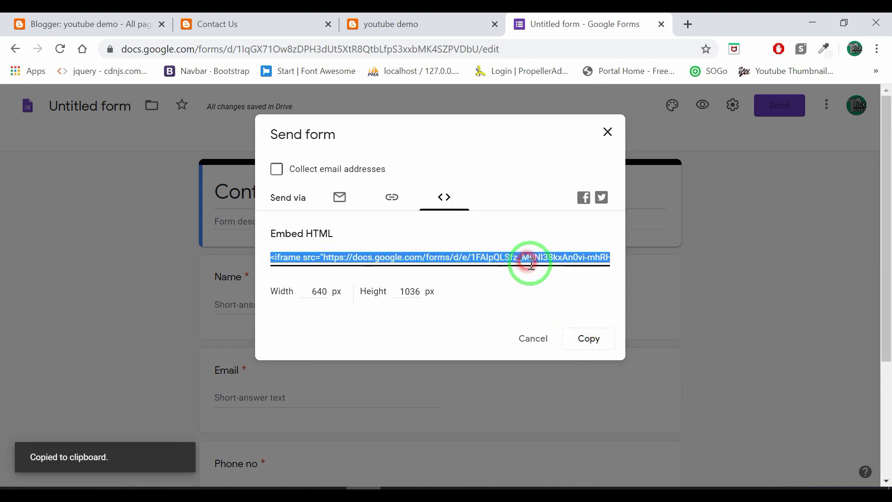
click(580, 341)
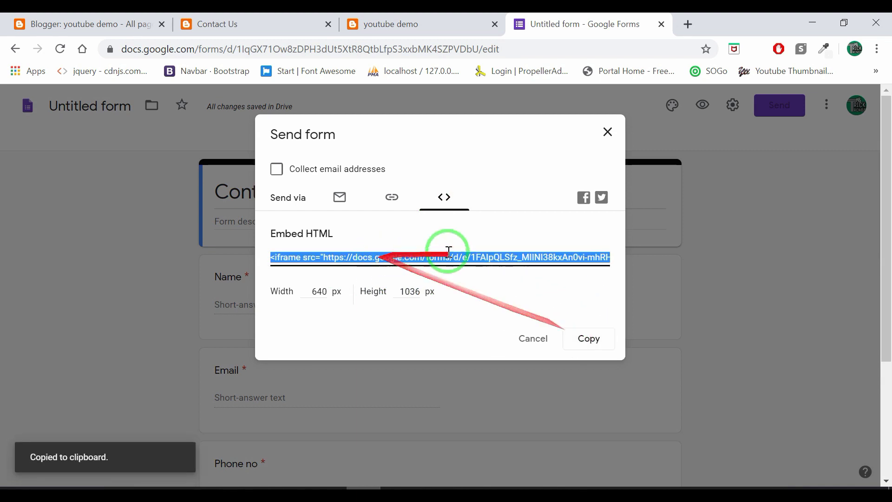
click(605, 138)
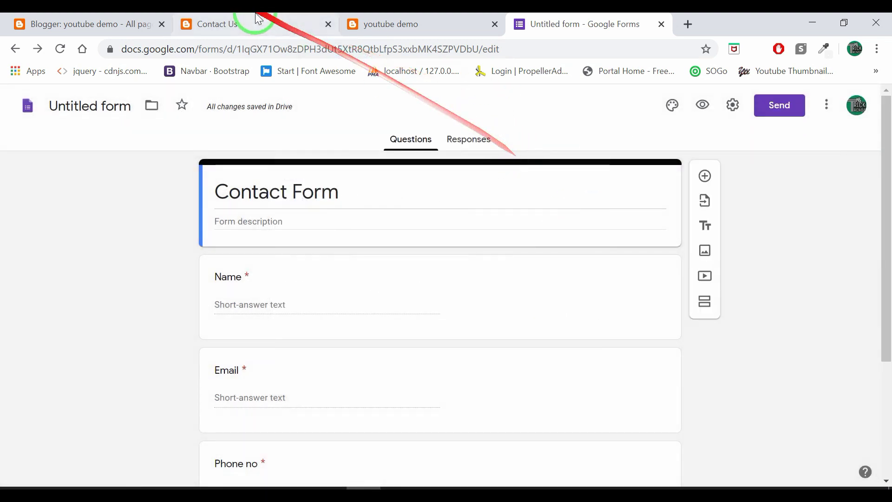
Step: Open Blogger's Contact Us page for editing and switch it to HTML view
click(3, 19)
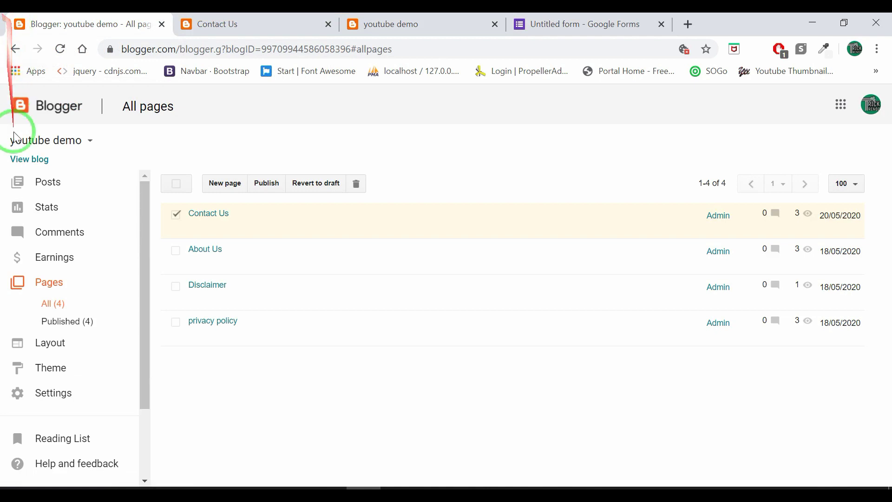
click(50, 292)
mouse_move(205, 232)
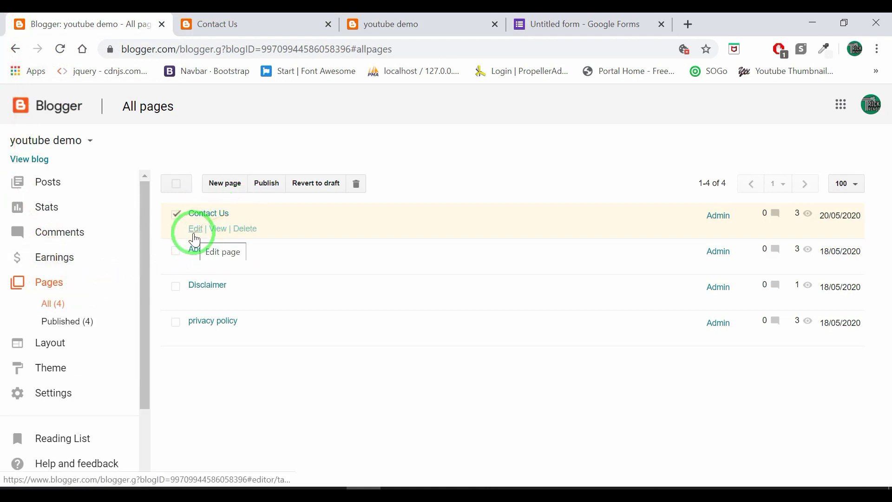
click(195, 232)
click(99, 24)
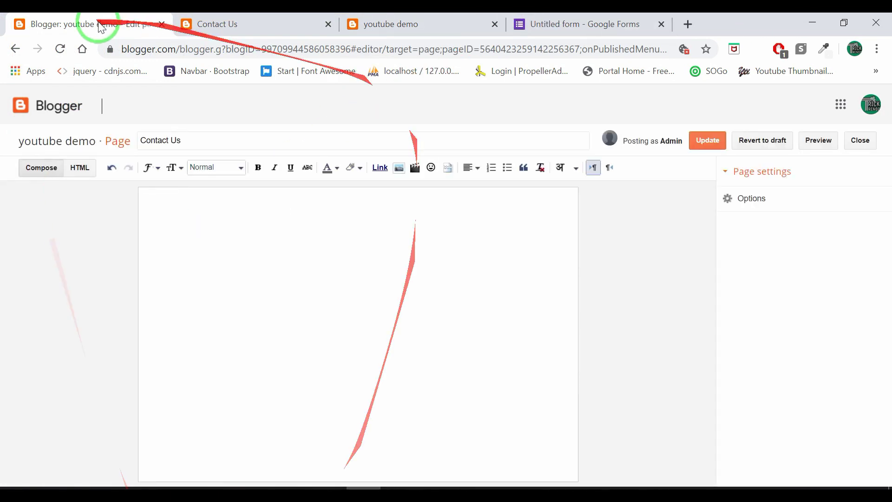
click(253, 229)
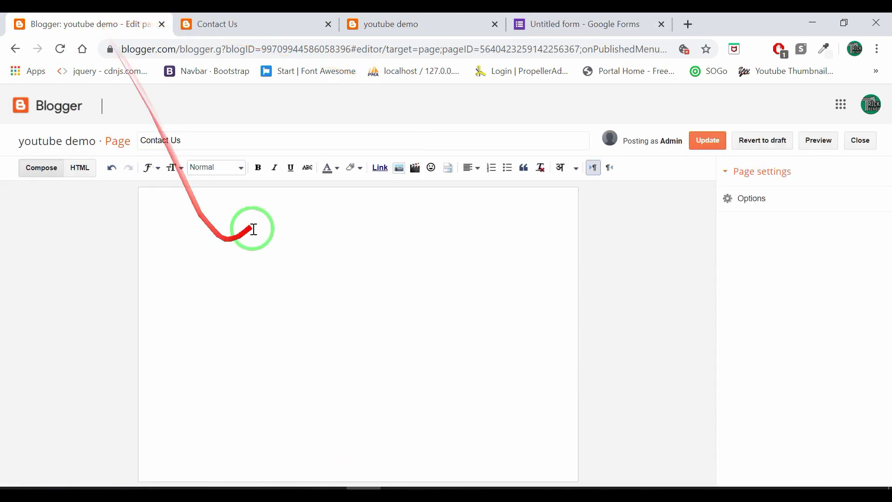
click(75, 173)
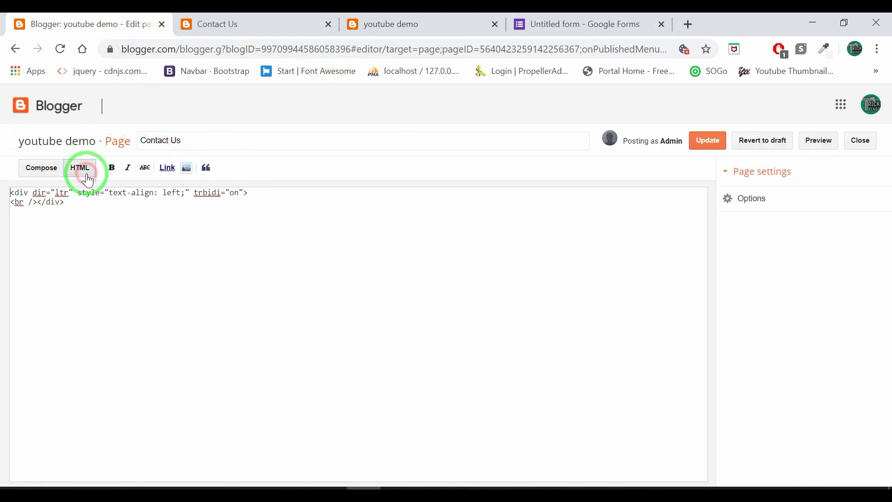
Step: Replace the page's placeholder code with the Google Forms iframe and update the page
drag(74, 204, 7, 199)
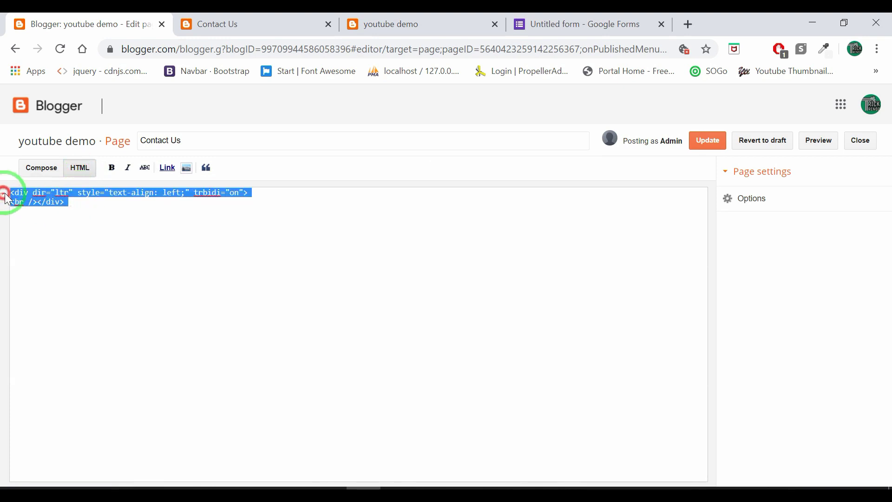
key(BackSpace)
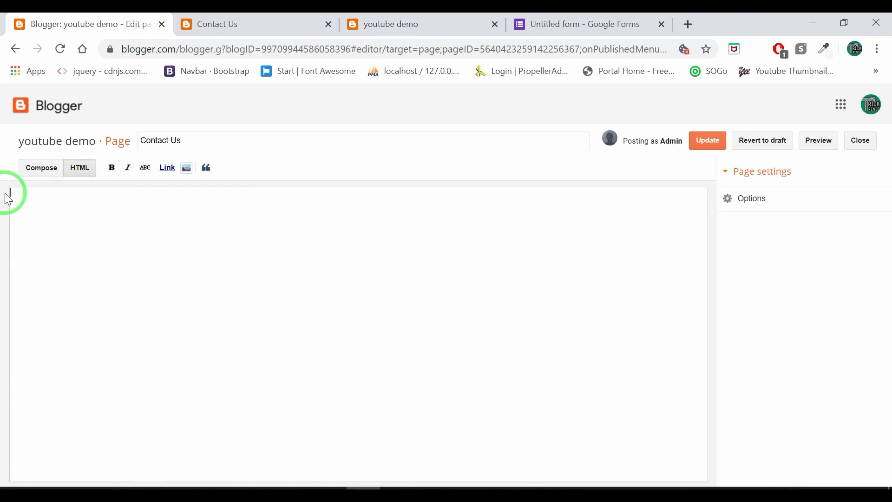
key(ctrl+v)
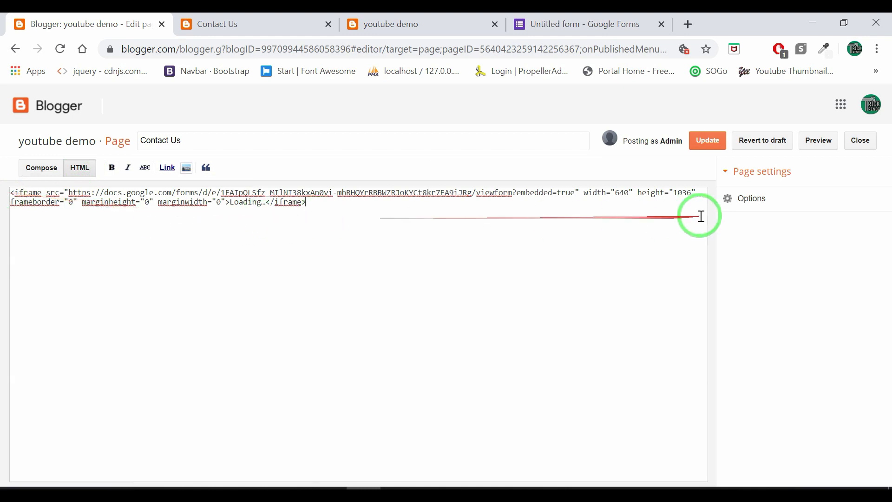
click(748, 204)
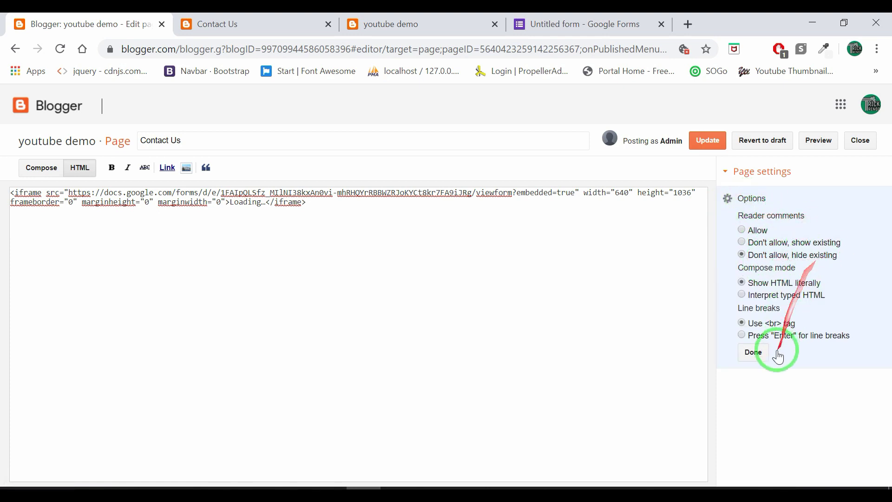
click(758, 355)
click(711, 149)
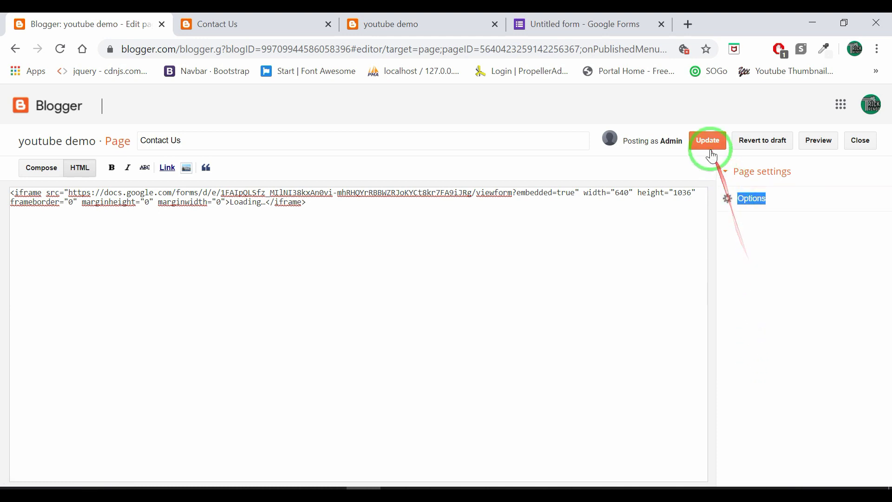
click(709, 148)
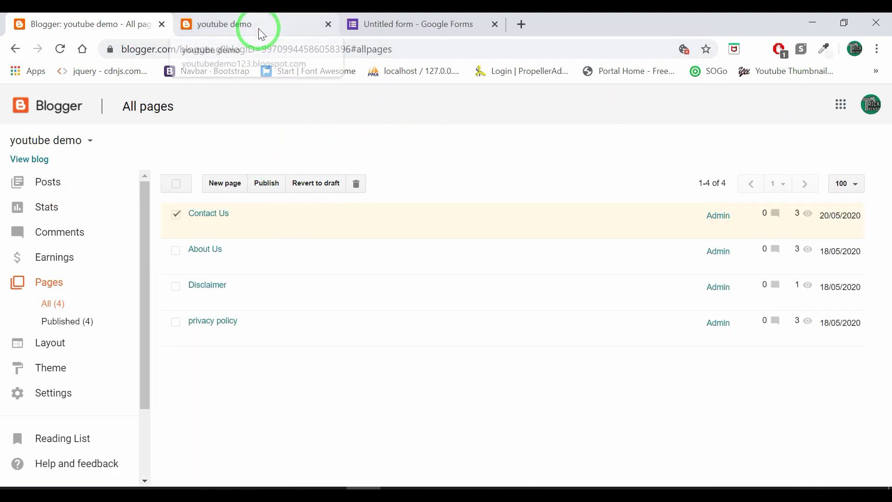
Step: Open the live blog's Contact Us page in a new tab
click(259, 29)
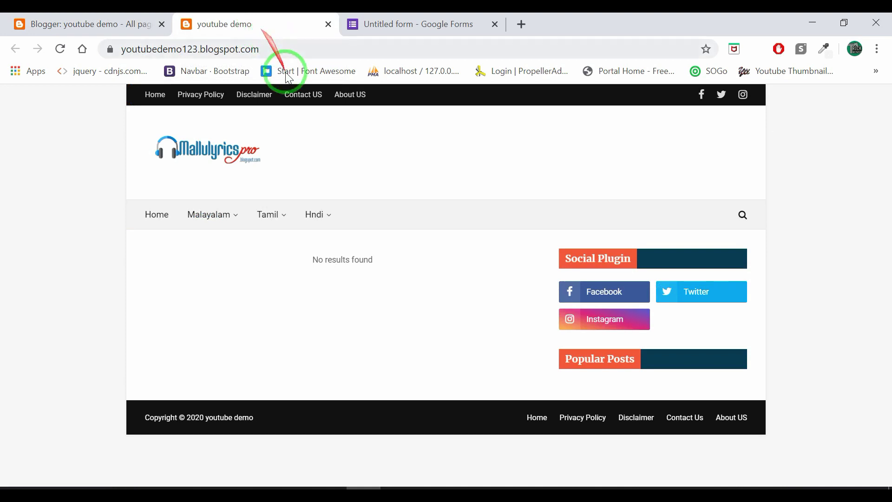
click(305, 107)
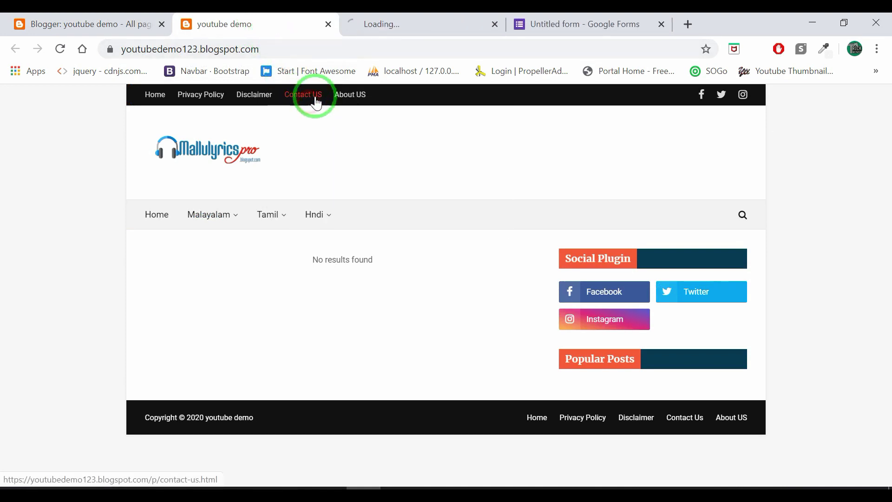
click(378, 29)
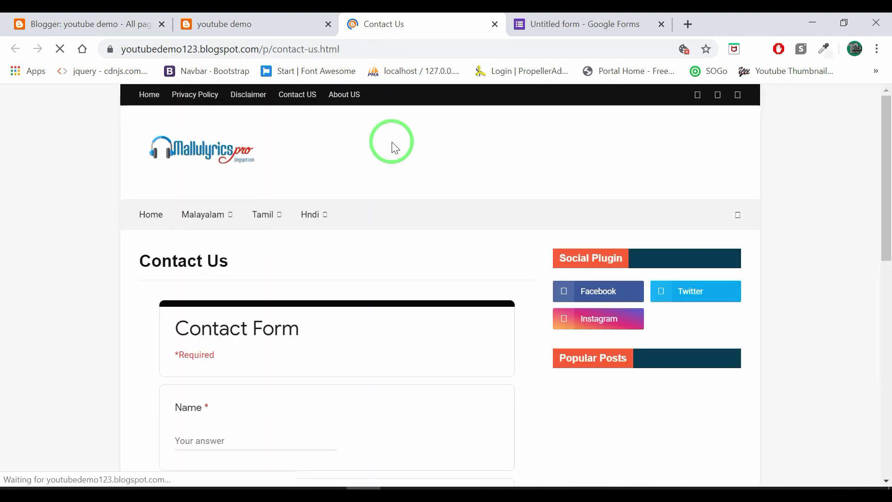
Step: Scroll through the embedded Contact Form and fill Name, Email, Phone no and Message with test answers
drag(394, 146, 474, 149)
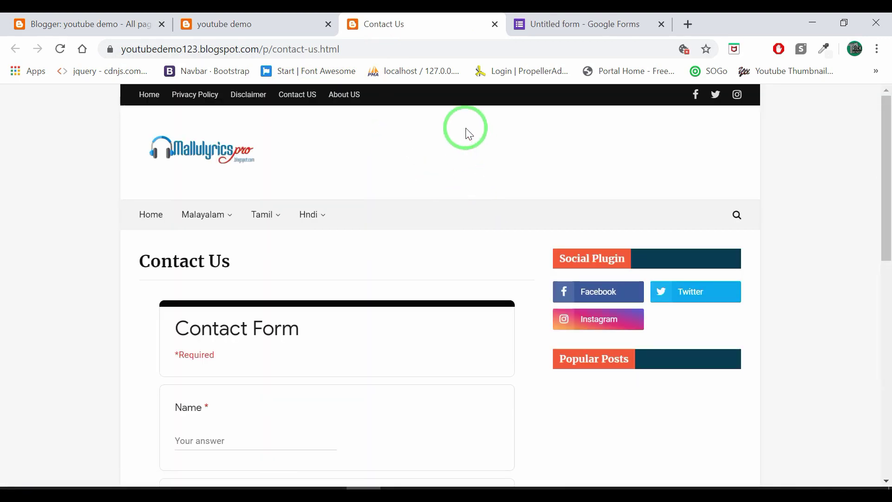
scroll(465, 133, down, 3)
scroll(246, 174, down, 2)
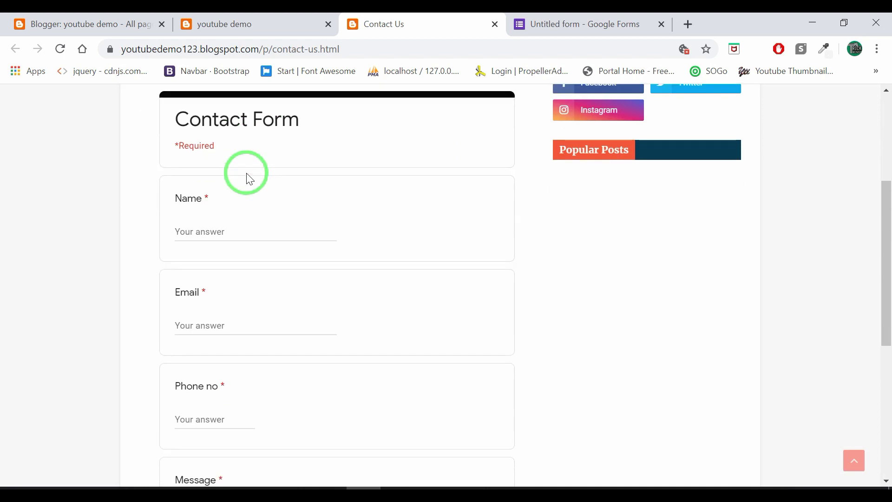
scroll(243, 186, down, 4)
scroll(243, 185, up, 5)
drag(245, 258, 213, 338)
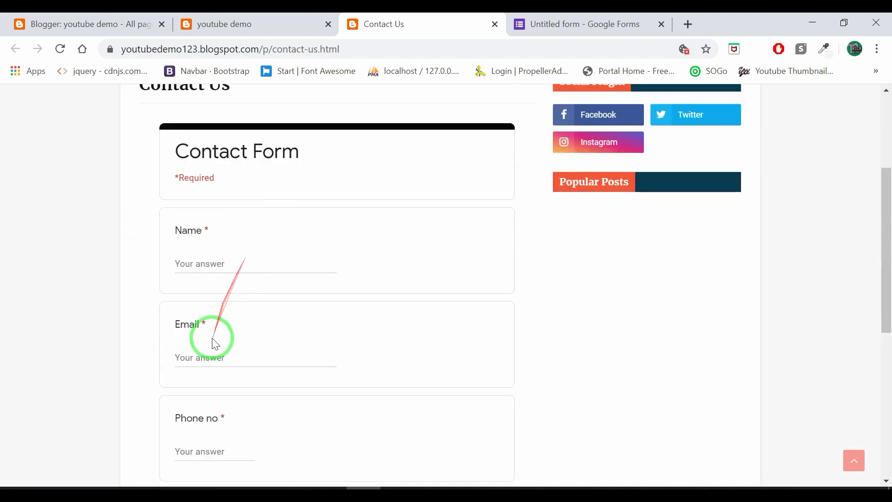
scroll(213, 344, down, 5)
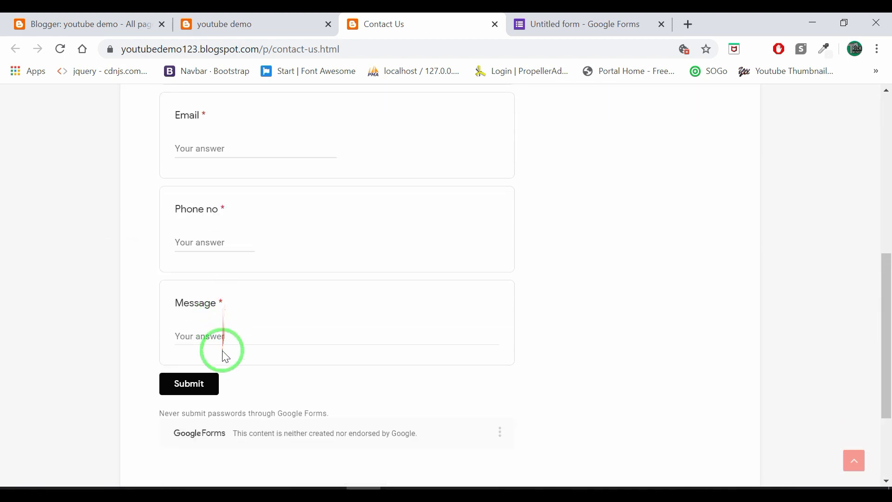
scroll(225, 300, up, 1)
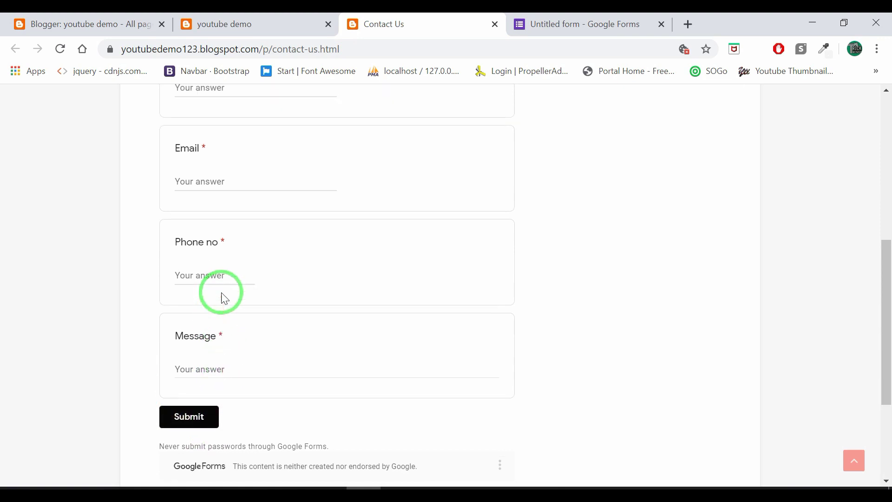
scroll(225, 300, up, 4)
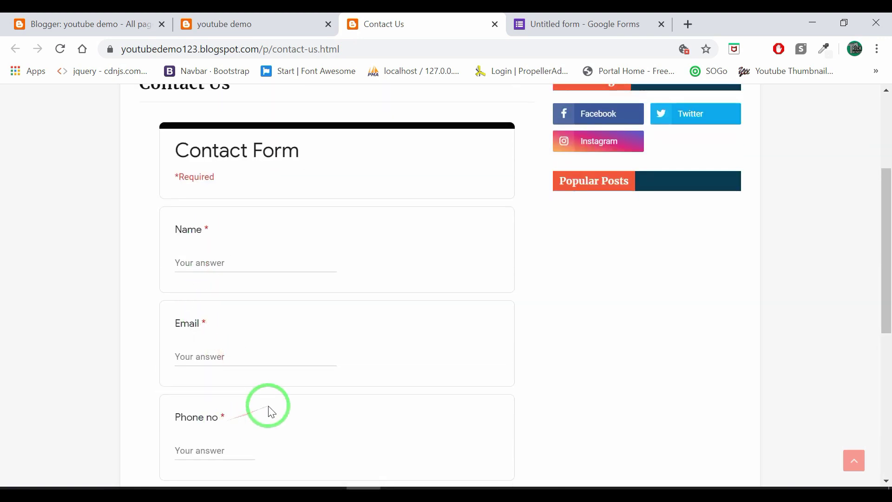
scroll(268, 412, down, 3)
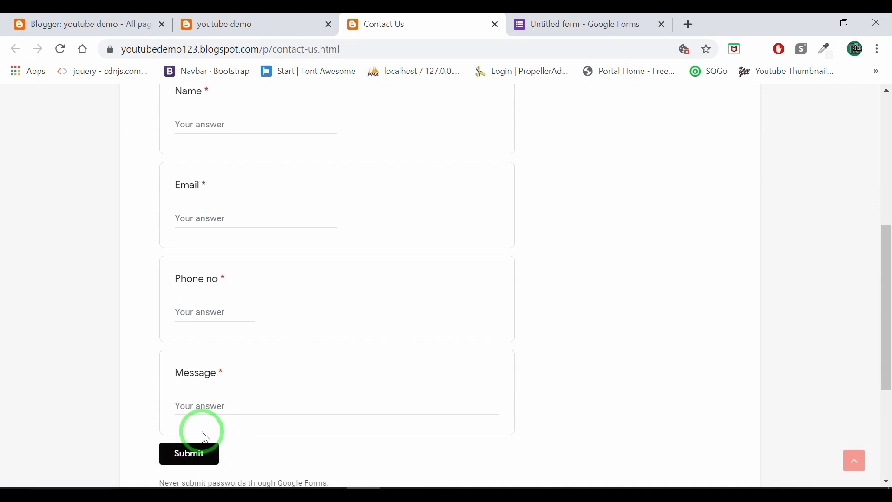
scroll(339, 195, up, 3)
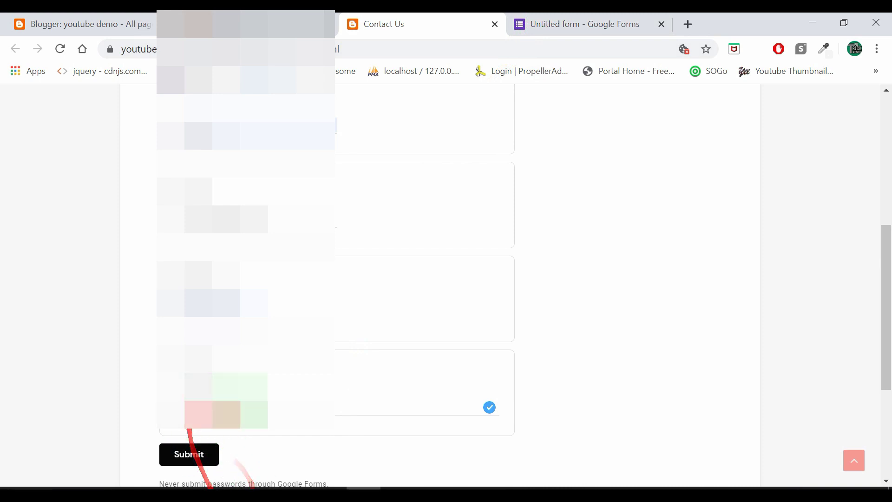
Step: Submit the test entry and highlight the 'Your response has been recorded.' confirmation
click(202, 459)
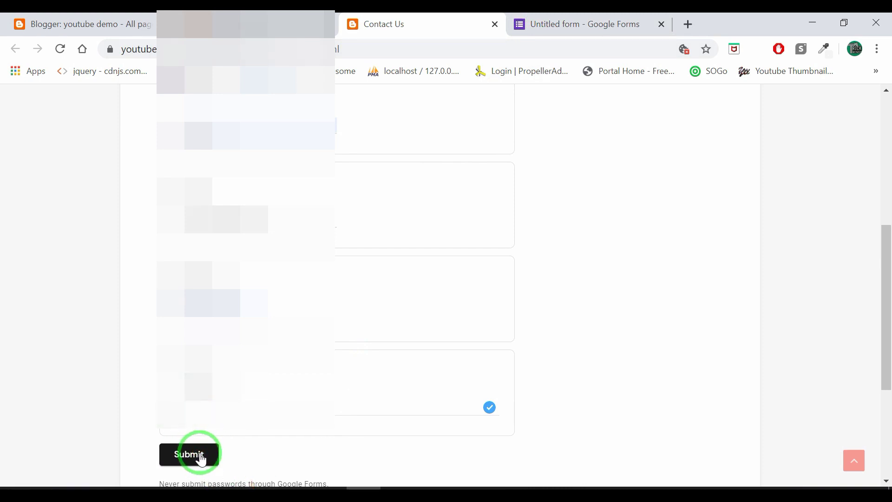
click(199, 458)
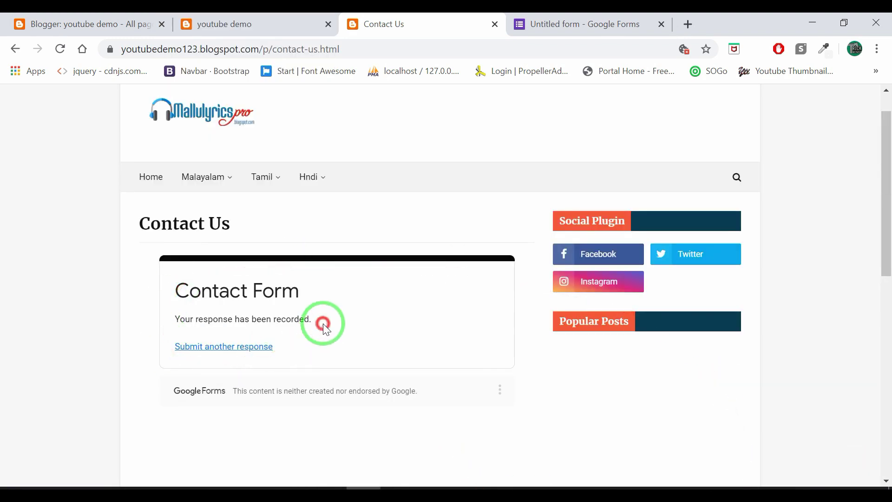
drag(323, 323, 162, 315)
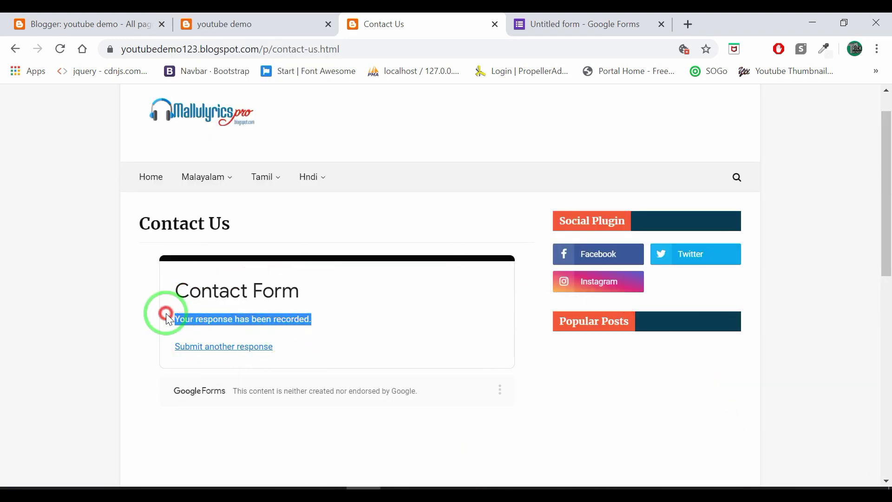
click(424, 327)
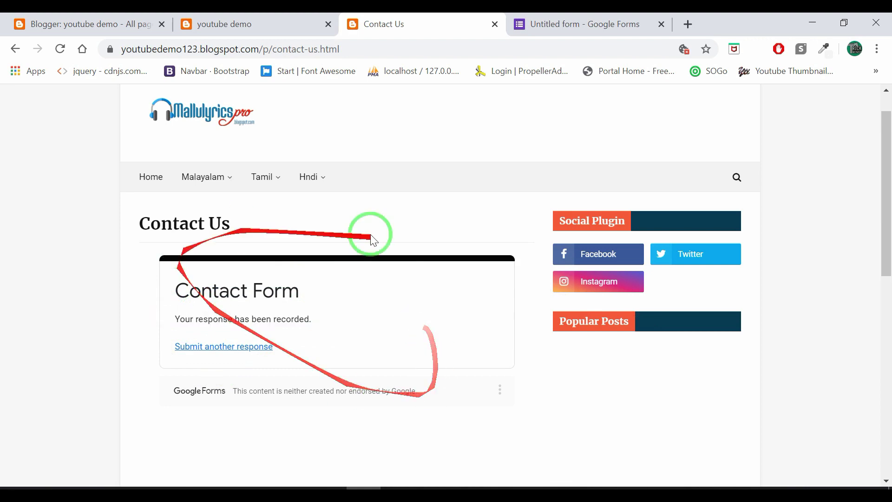
click(541, 26)
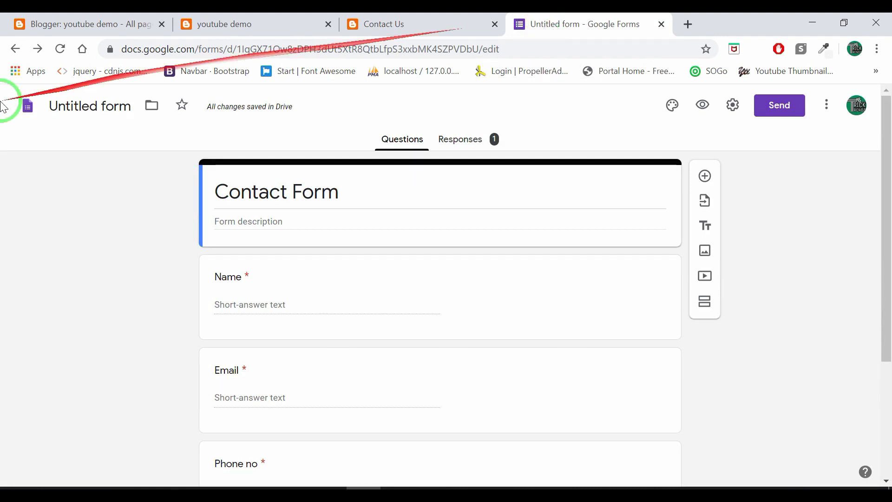
Step: Show the Contact Form's Responses tab and review the single test entry's answers
click(473, 142)
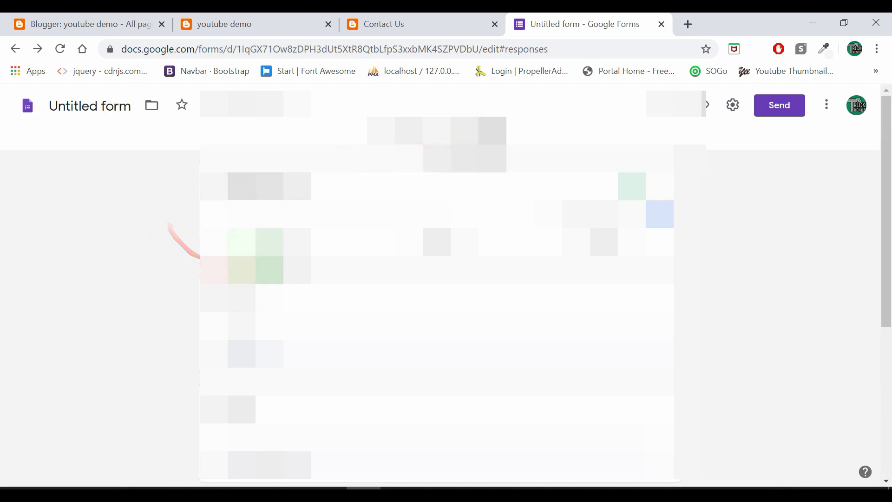
scroll(176, 214, down, 5)
scroll(437, 284, up, 2)
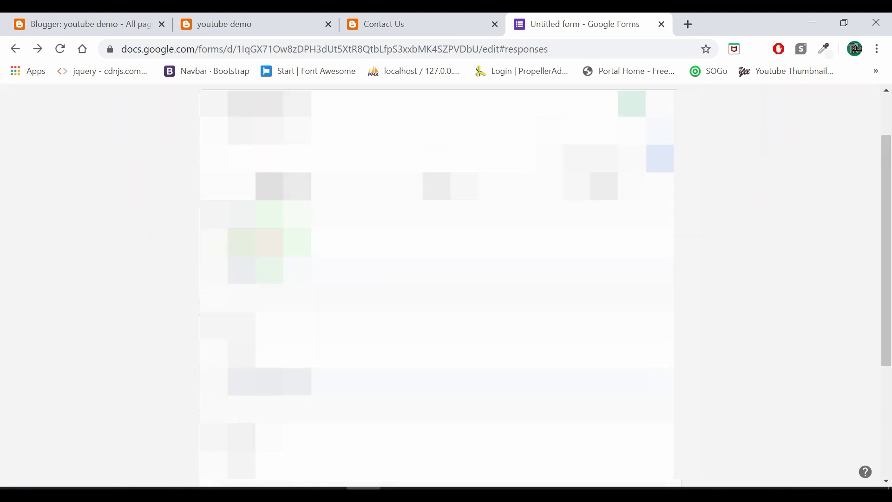
scroll(437, 284, down, 4)
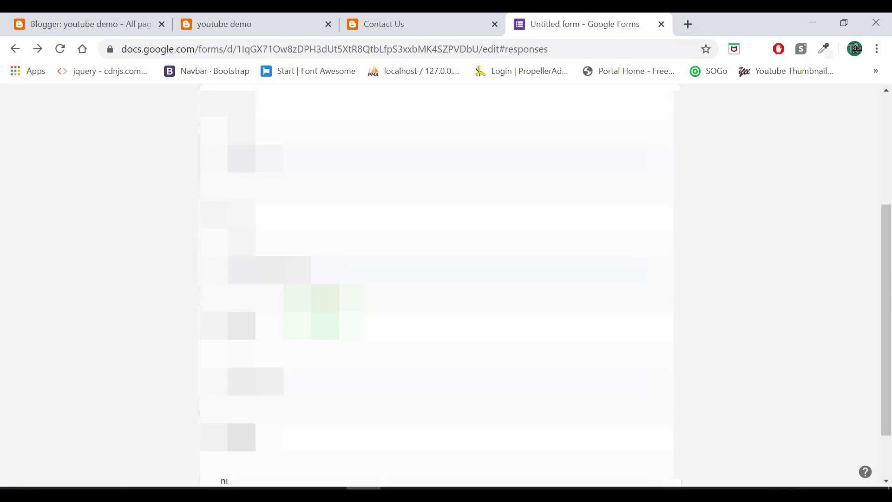
scroll(437, 283, up, 3)
drag(307, 267, 251, 446)
scroll(337, 148, up, 2)
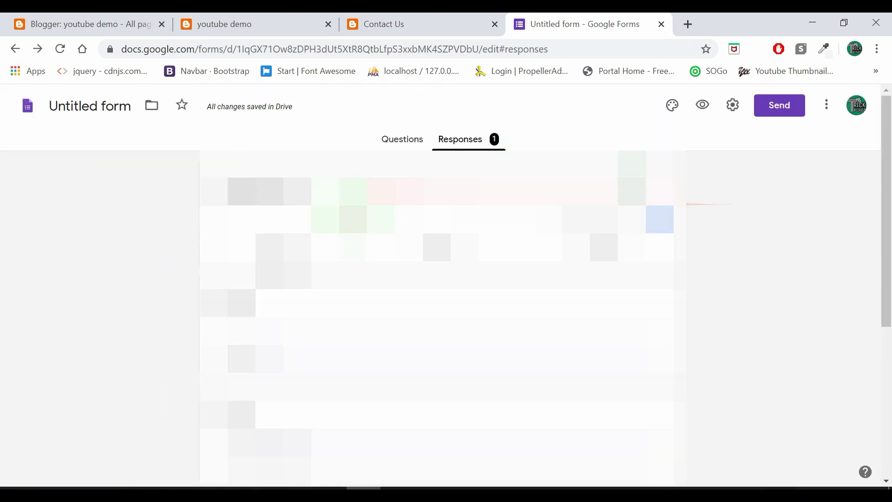
scroll(337, 147, down, 6)
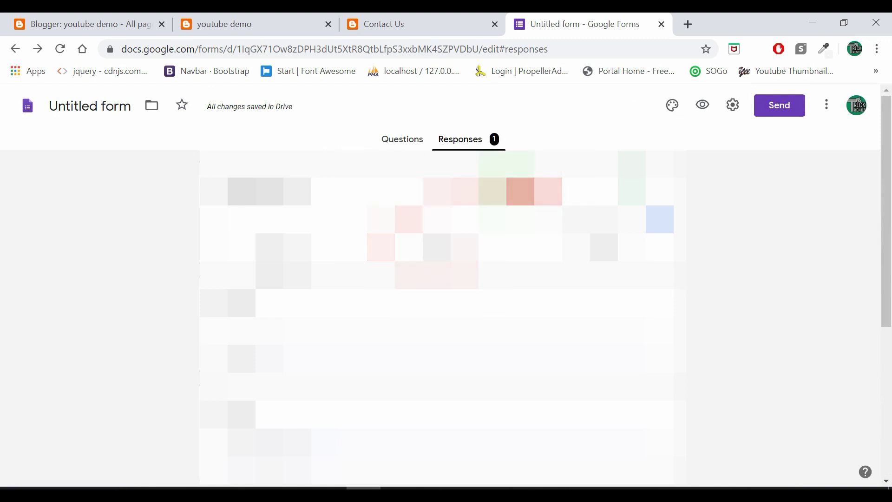
Step: In a new tab, read Gmail's 'Your form, Contact Form, has new responses.' email reporting 1 response
click(685, 26)
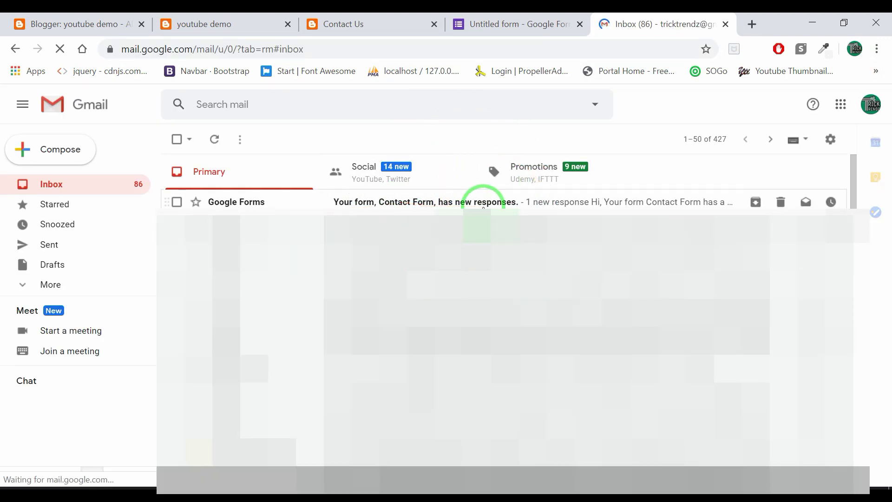
click(435, 209)
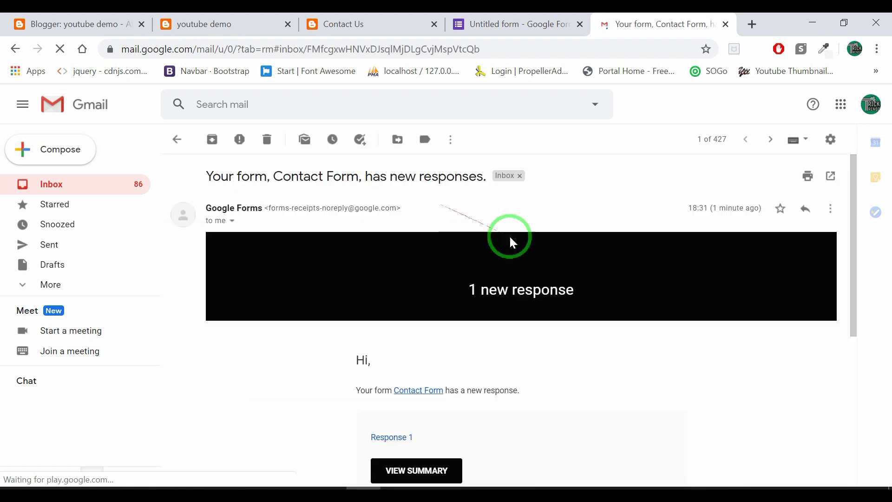
scroll(571, 274, down, 2)
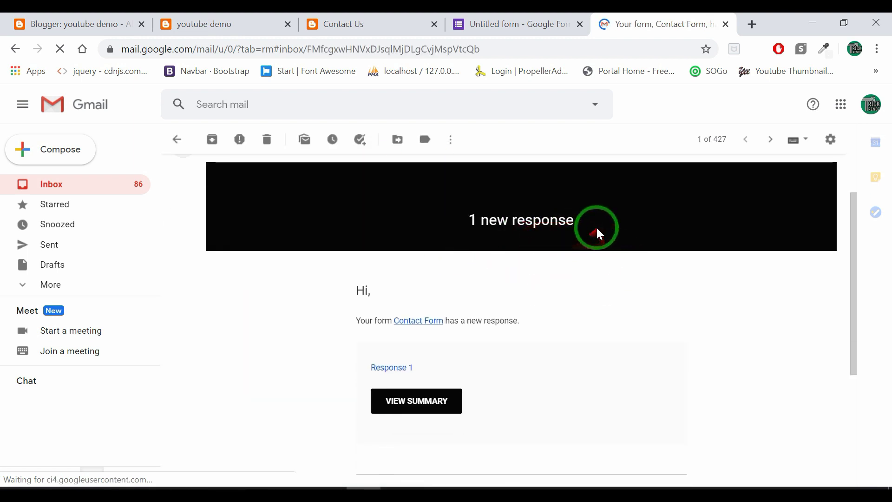
drag(601, 227, 460, 219)
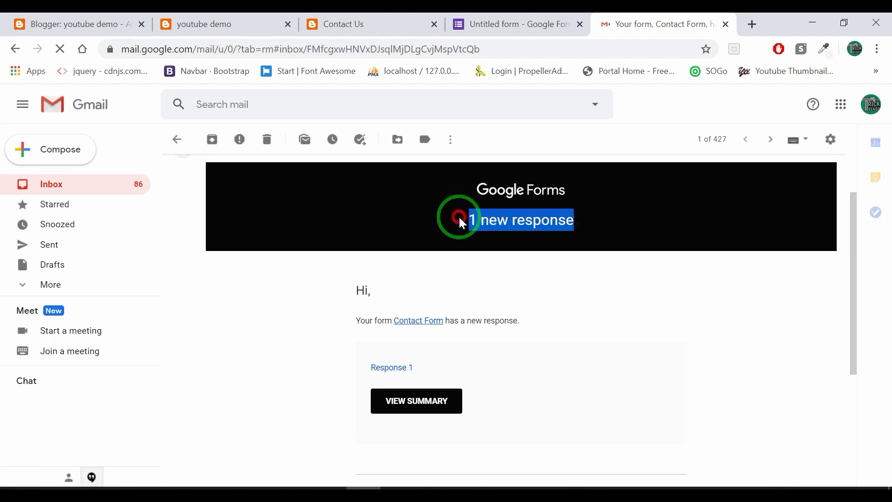
scroll(613, 227, up, 2)
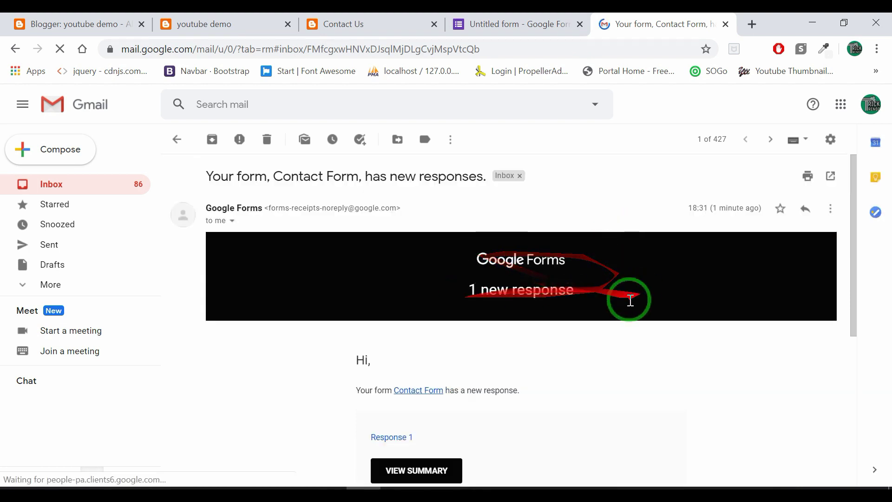
scroll(594, 303, down, 2)
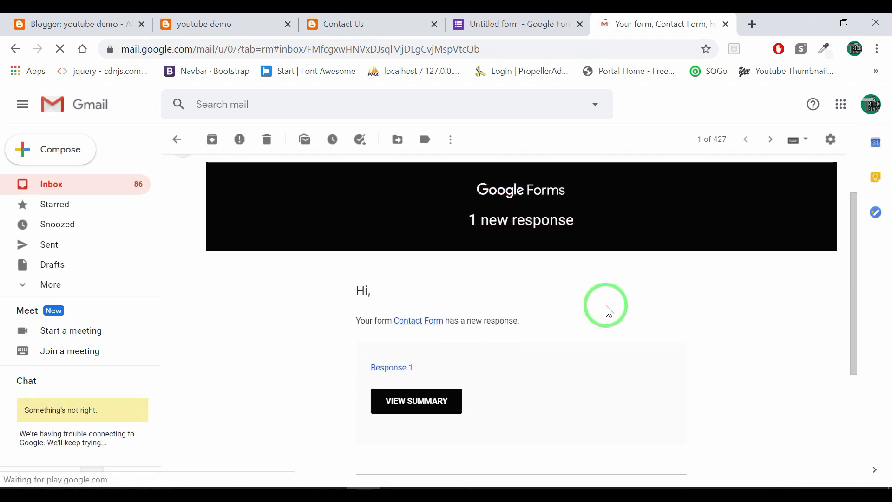